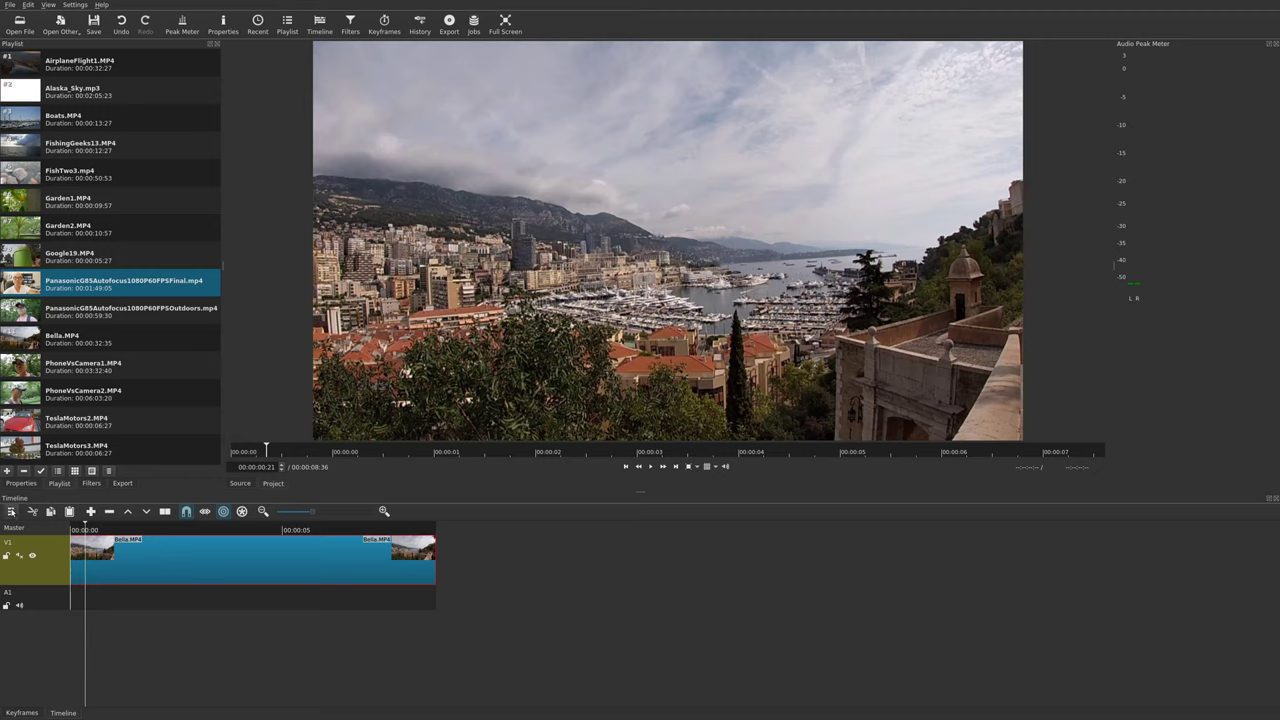
Add a V2 video track and put the PanasonicG85Autofocus1080P60FPSFinal.mp4 clip on it, selected.
left_click(11, 511)
left_click(50, 526)
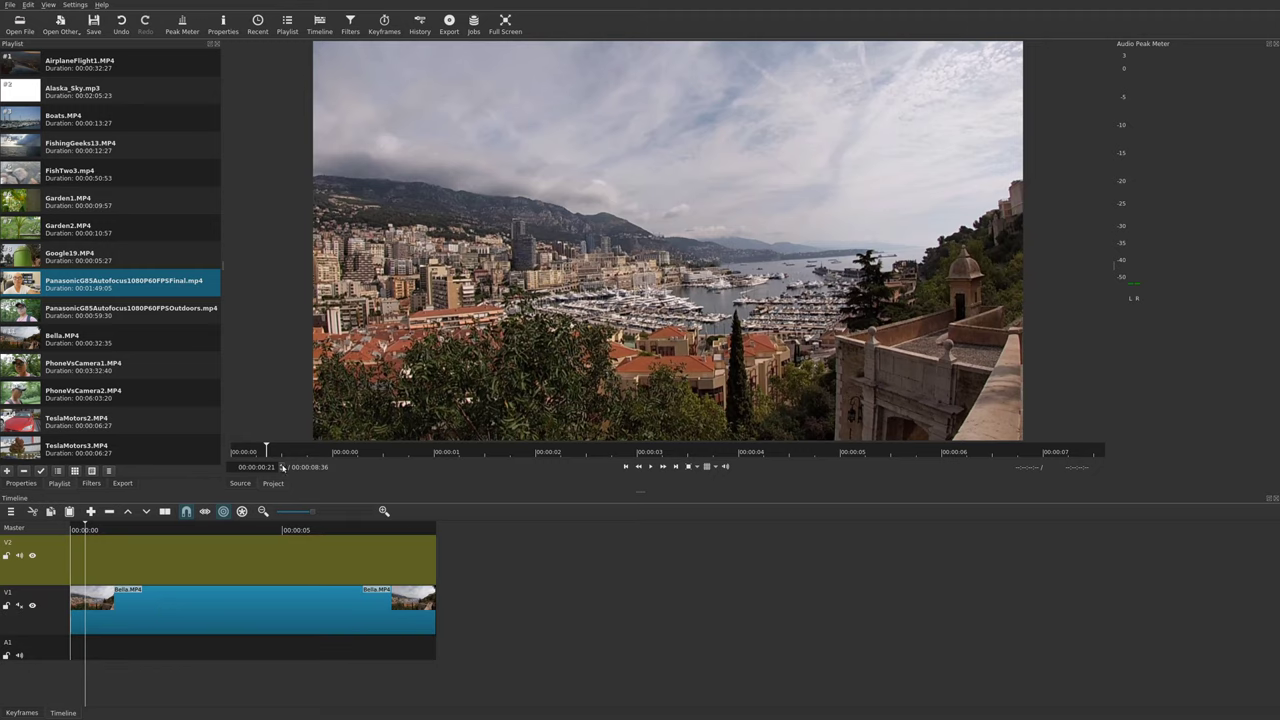
left_click_drag(130, 286, 127, 556)
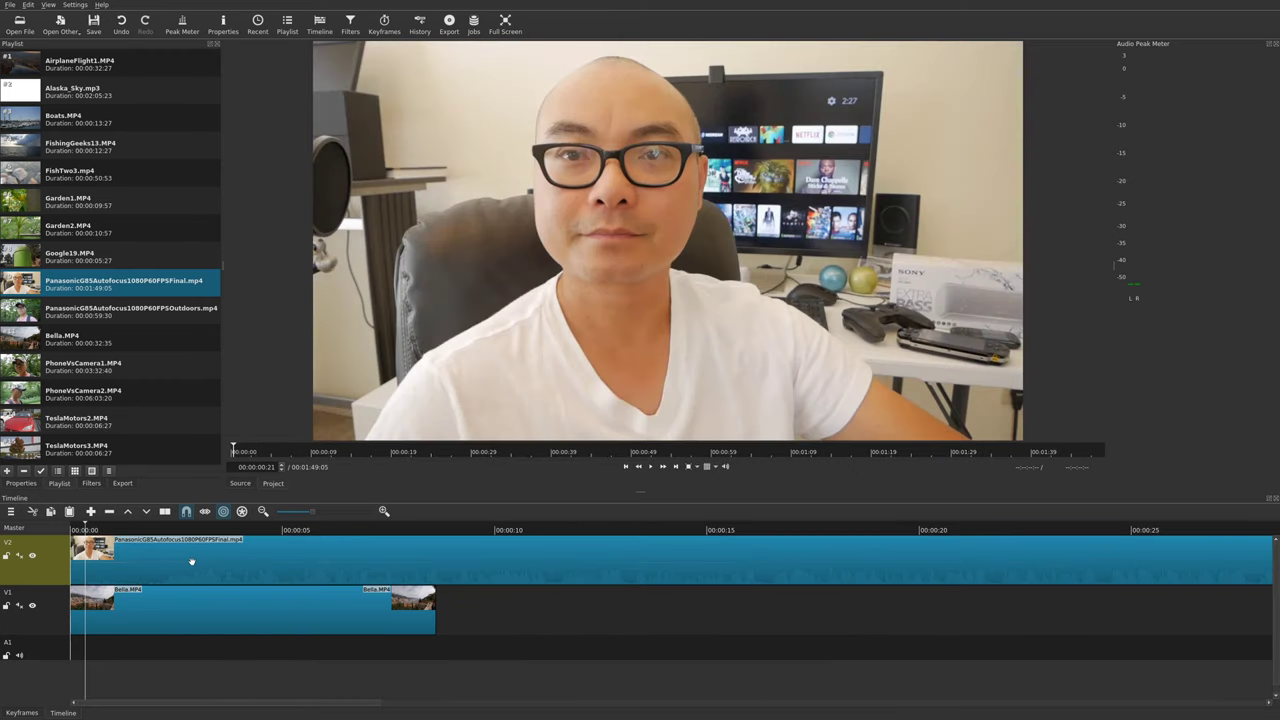
left_click(186, 559)
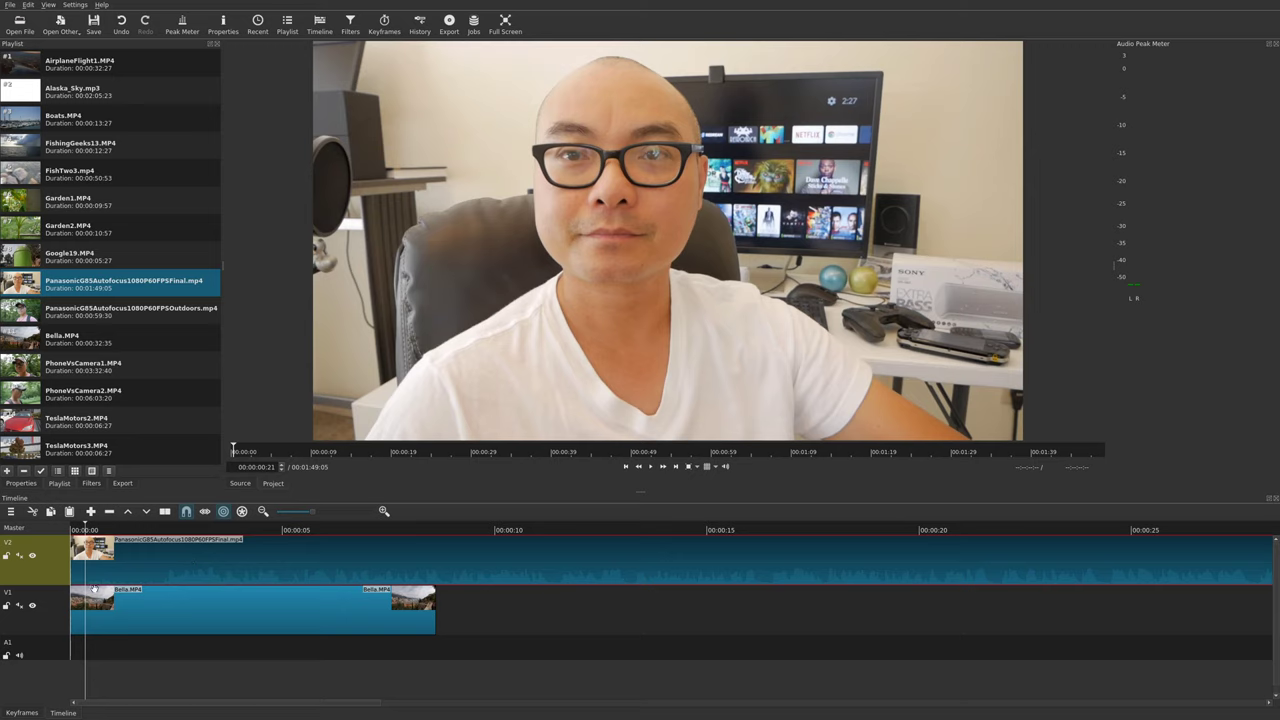
Hide track V1 and apply the Size and Position filter to the webcam clip via a 'size' search.
left_click(33, 607)
left_click(96, 486)
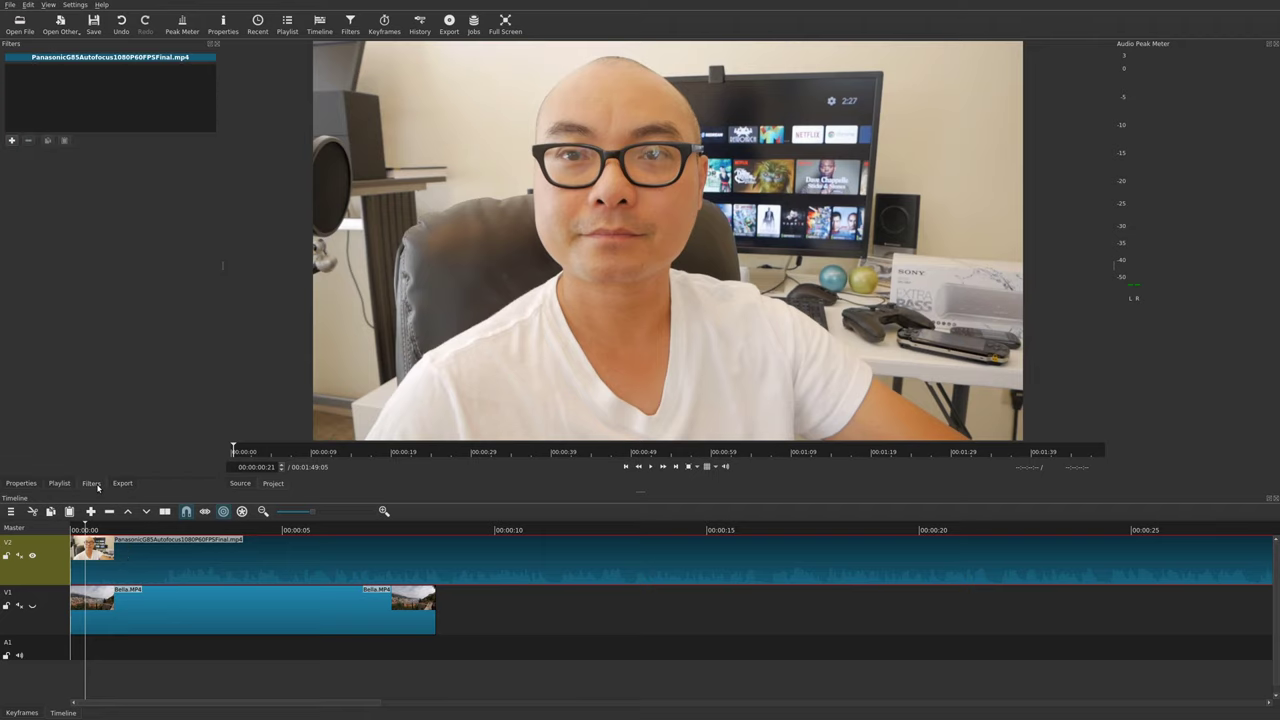
left_click(14, 140)
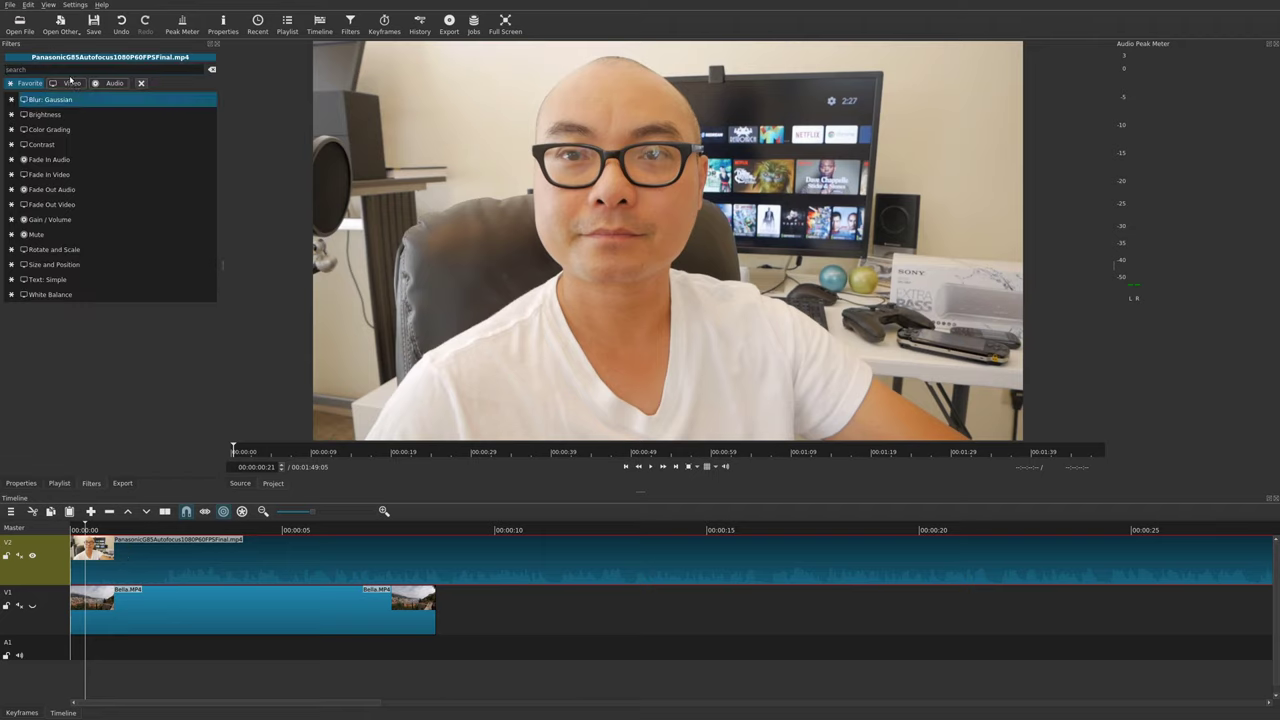
type("size")
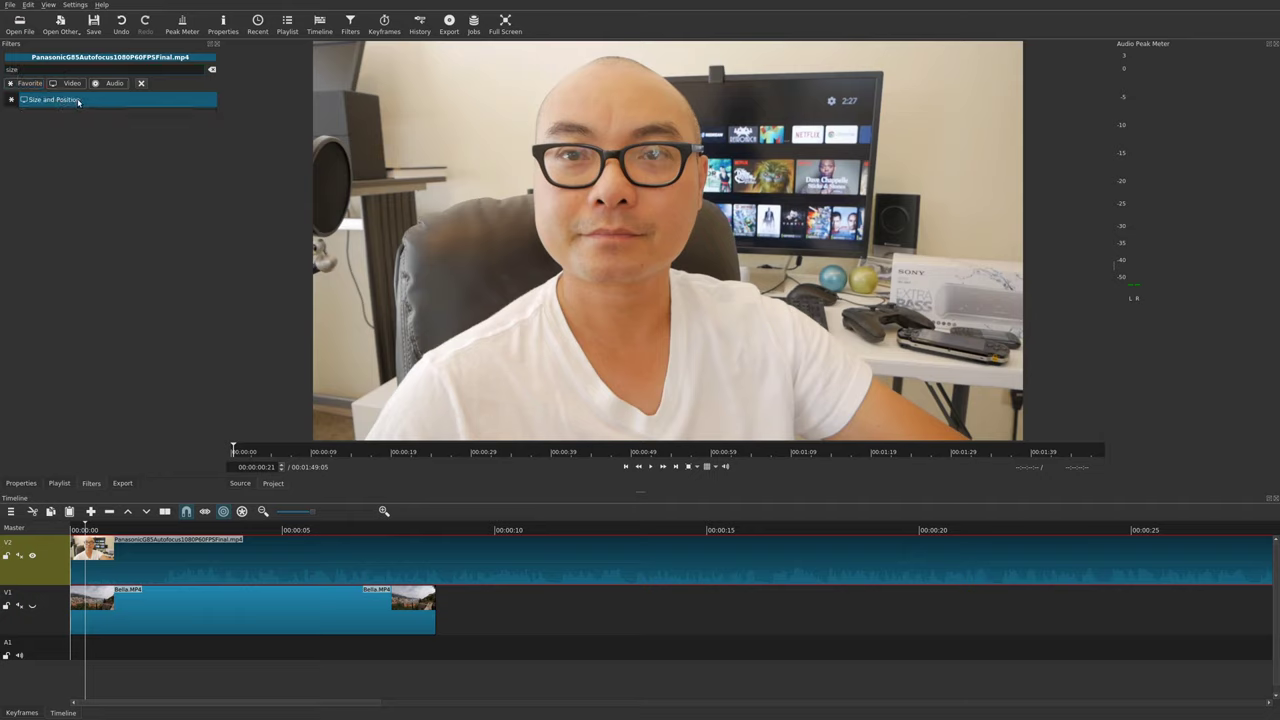
left_click(78, 101)
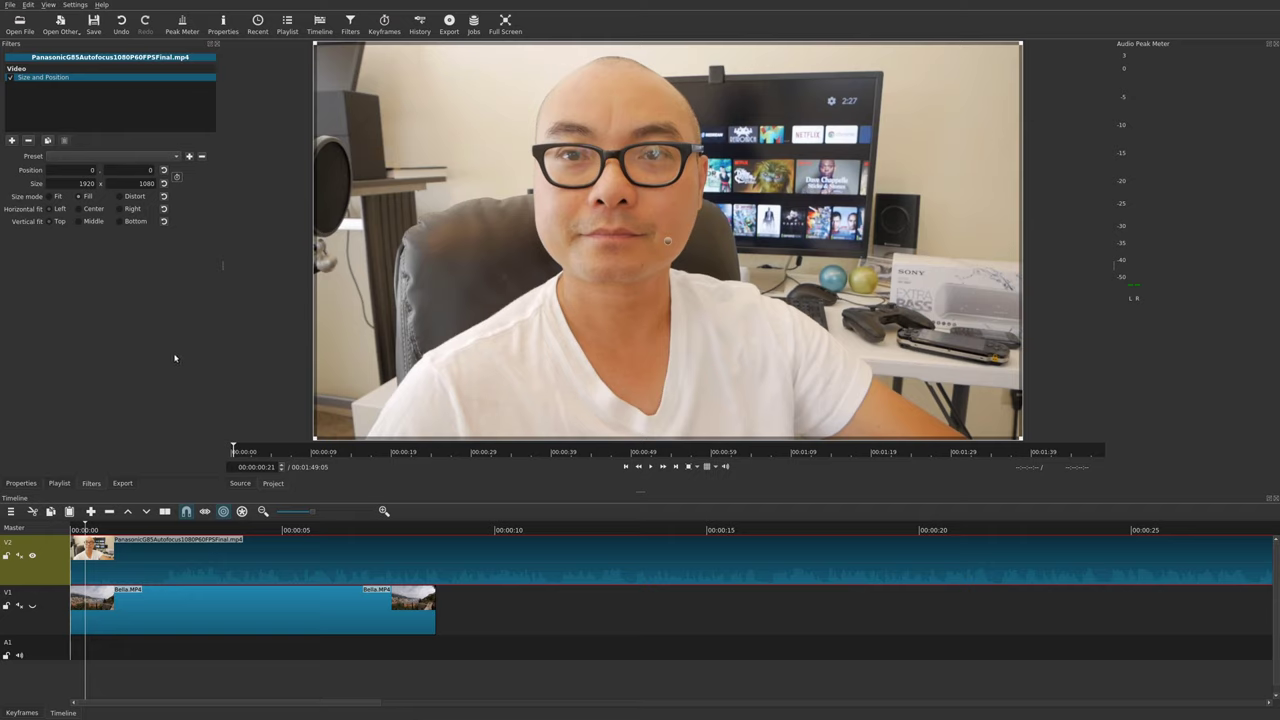
double_click(86, 169)
type("240")
double_click(141, 170)
type("1")
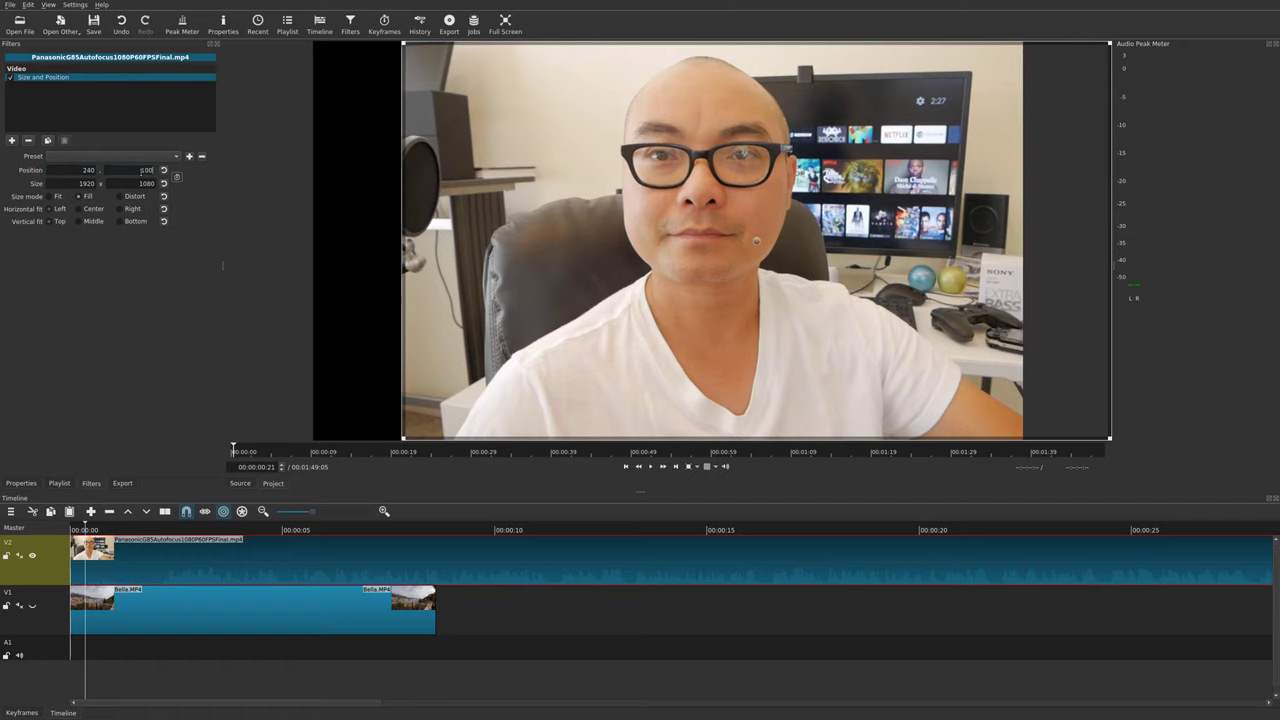
type("00")
key("Return")
left_click(164, 171)
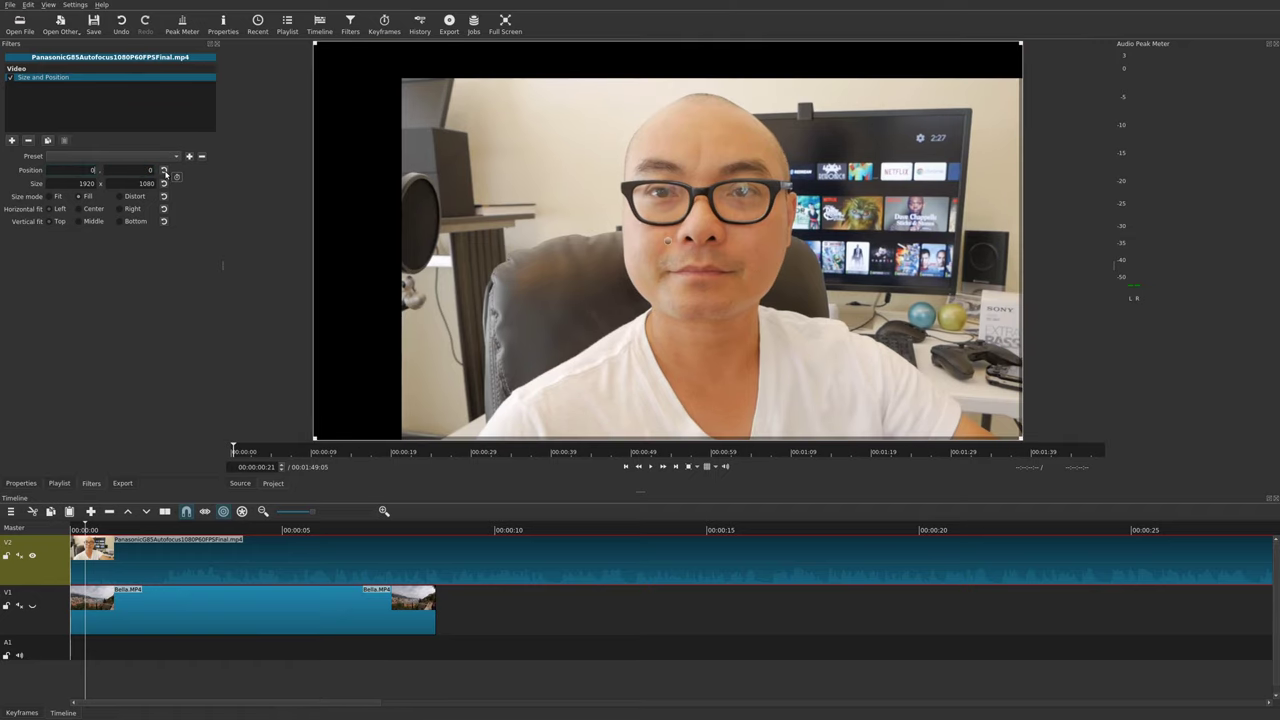
double_click(71, 184)
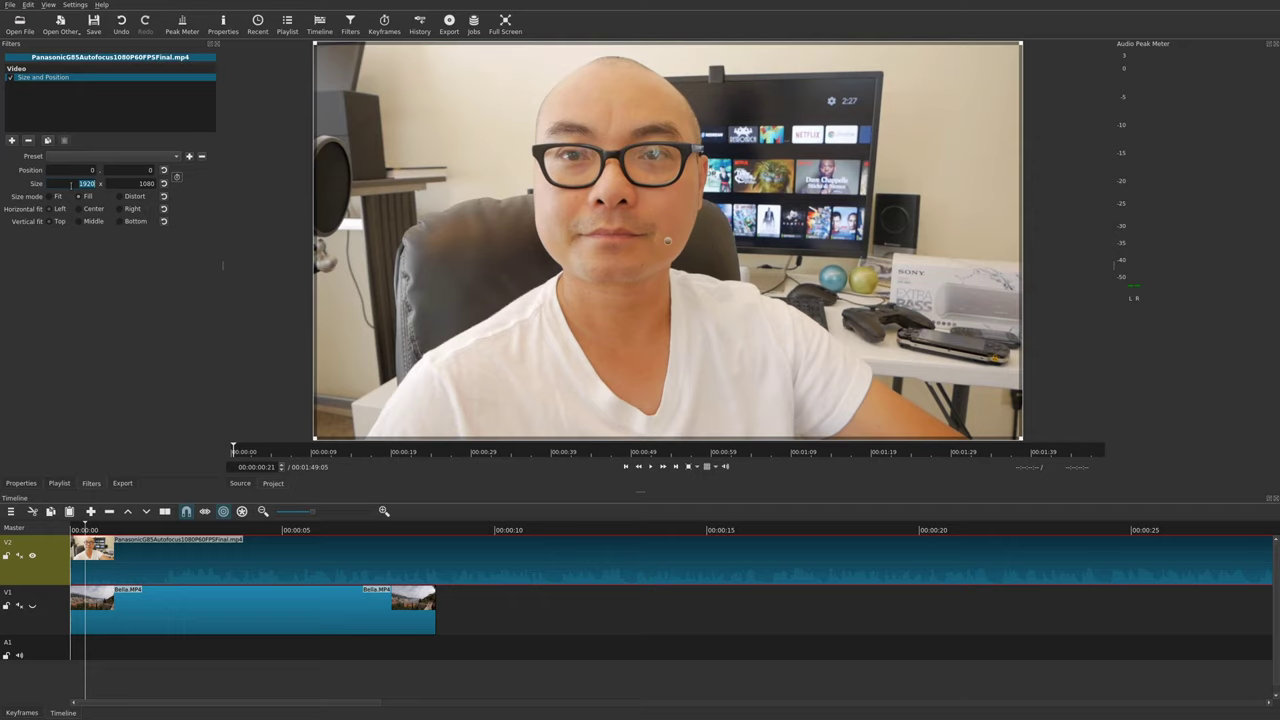
key("Tab")
key("shift+Tab")
left_click(102, 4)
left_click(133, 85)
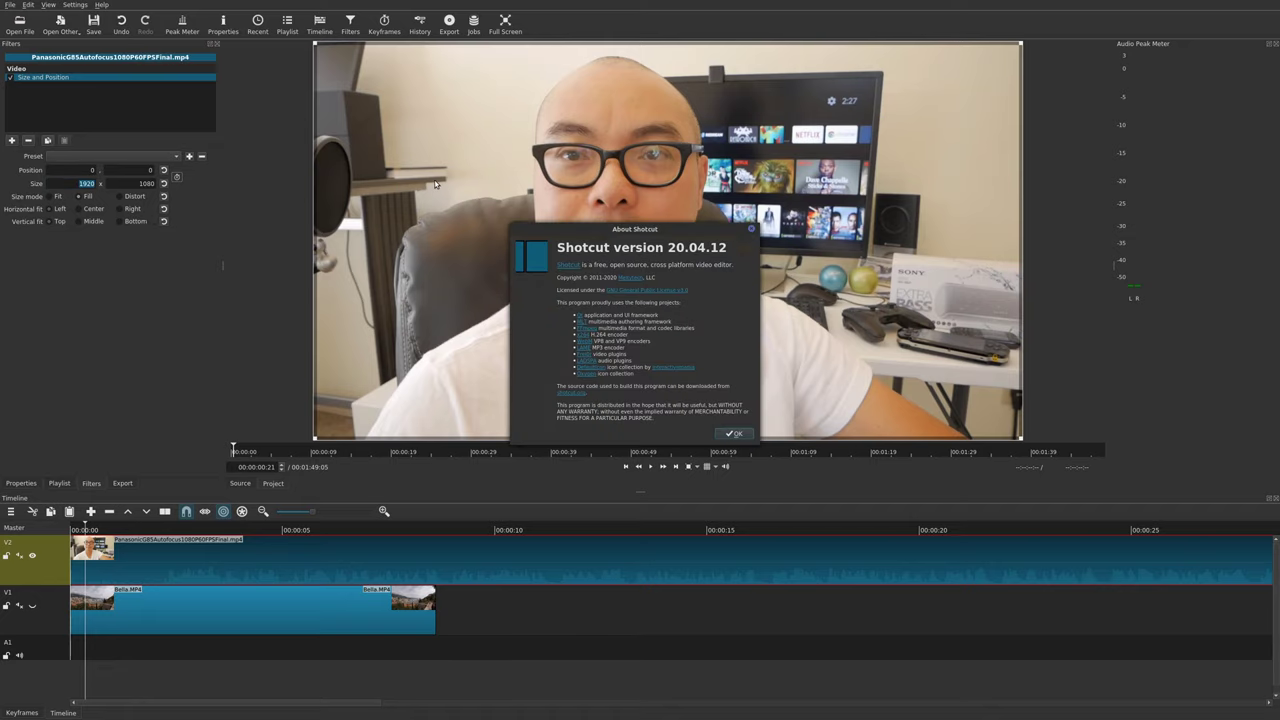
left_click(740, 433)
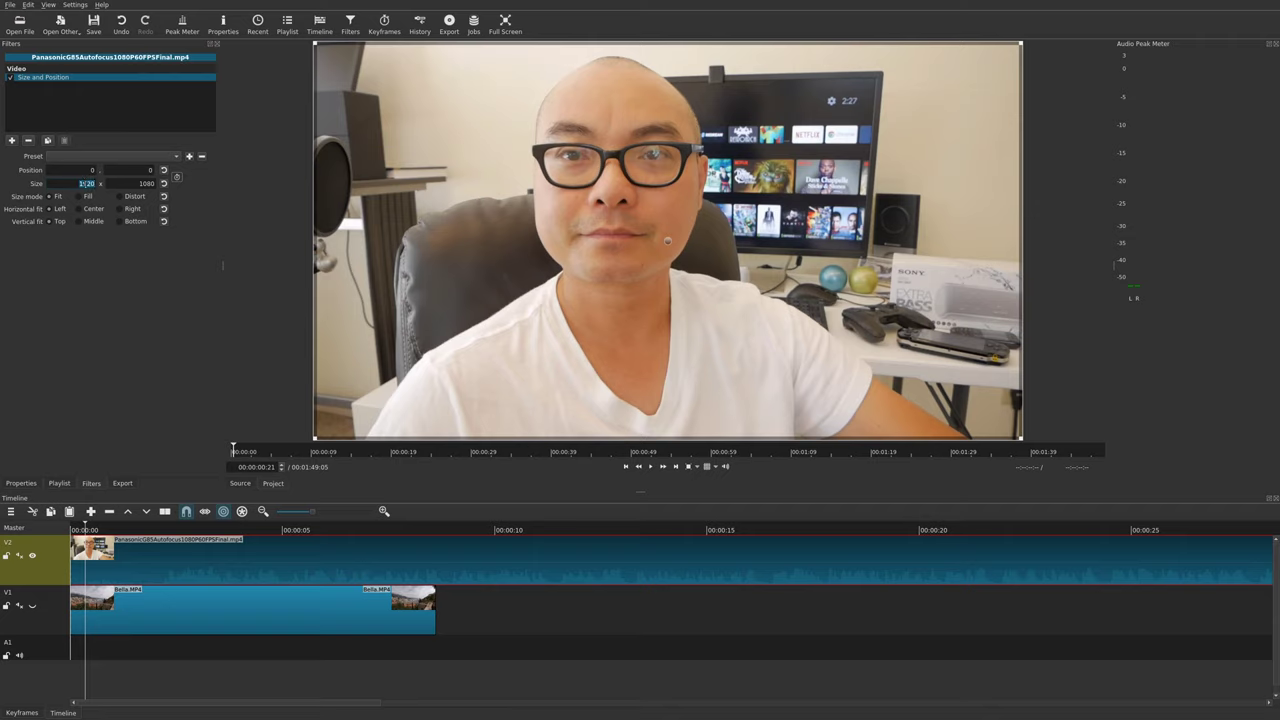
Set the webcam's Size and Position width to 500 pixels.
double_click(137, 183)
double_click(87, 183)
type("500")
key("Return")
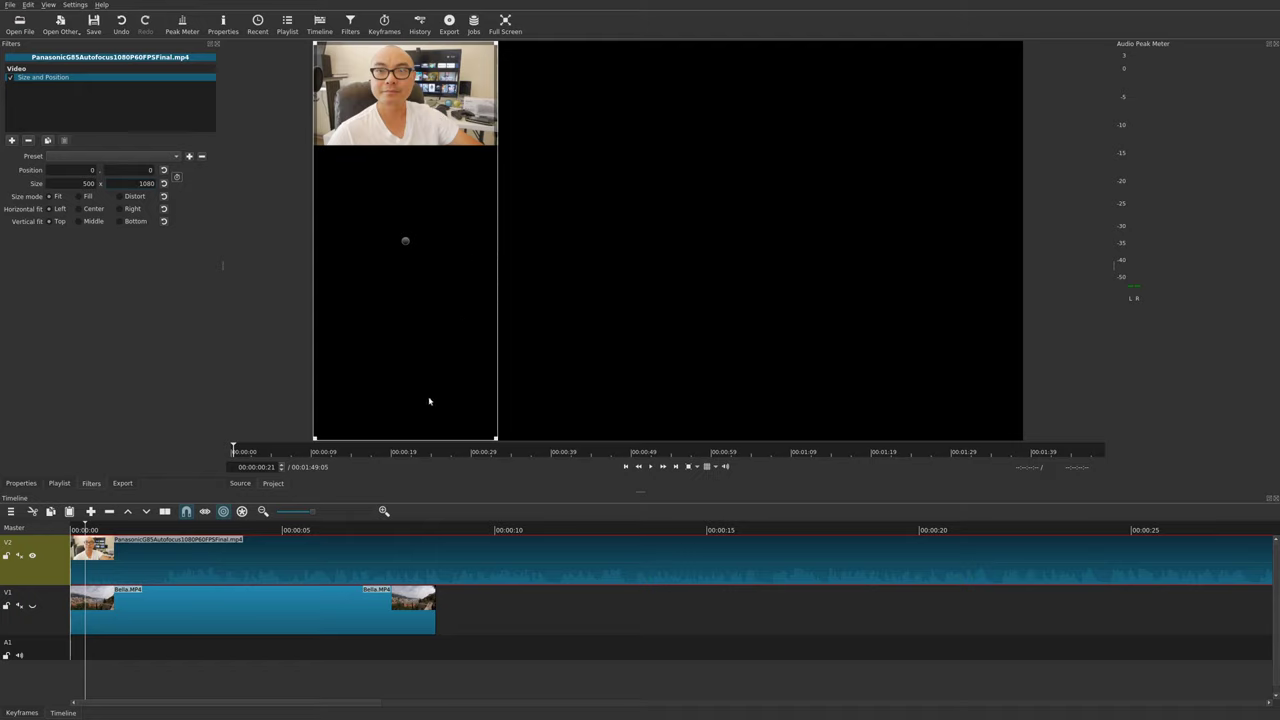
left_click(207, 624)
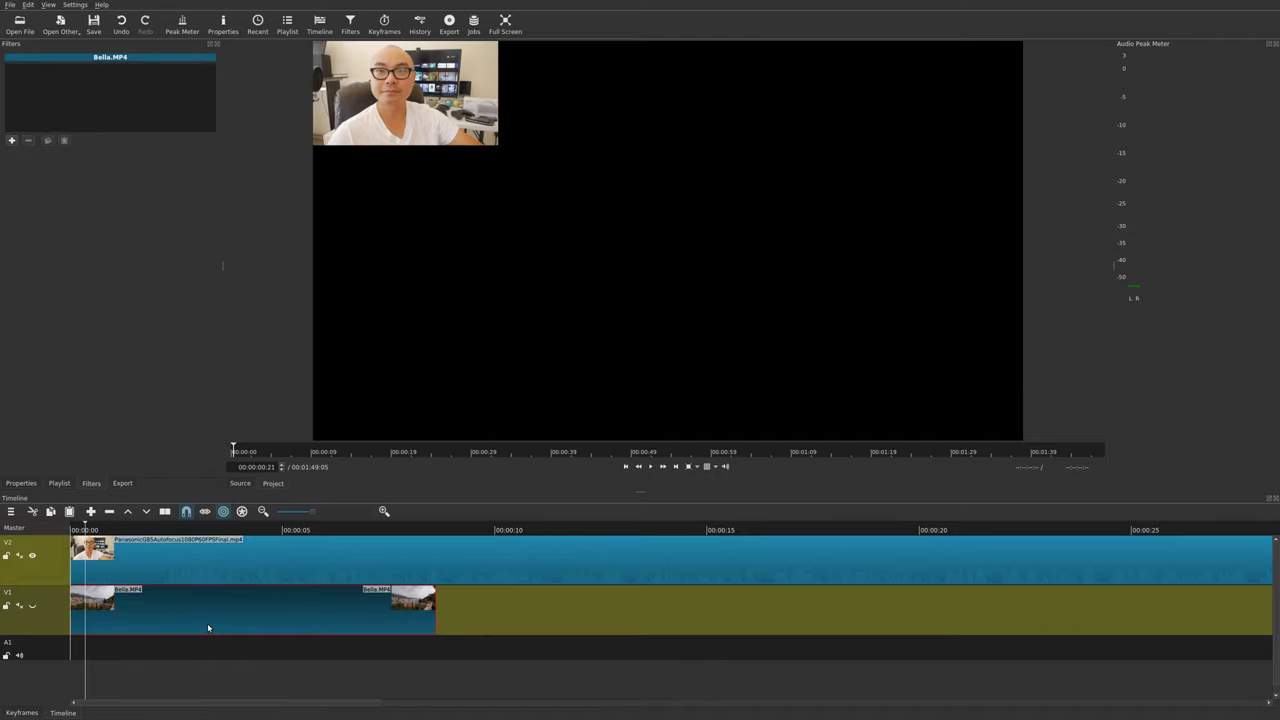
left_click(210, 561)
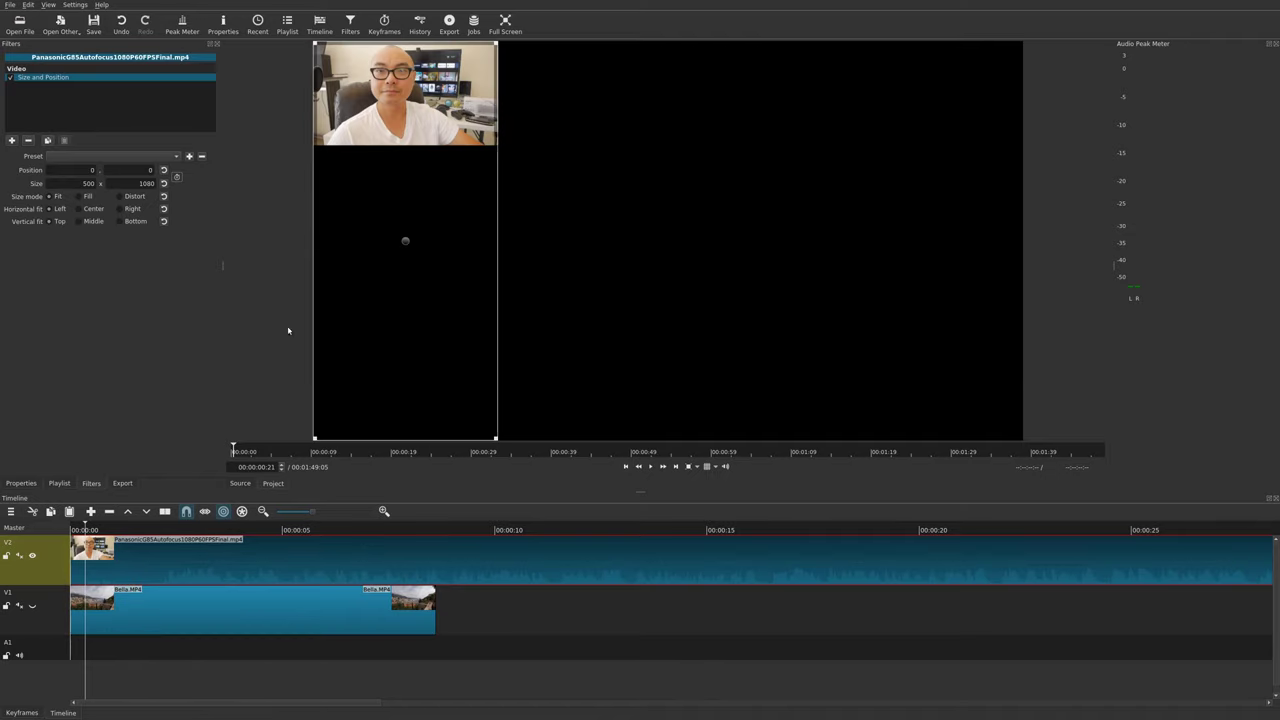
Try the Fill, Distort and Fit modes and the fit alignments, then reset size to 1920x1080.
left_click(80, 197)
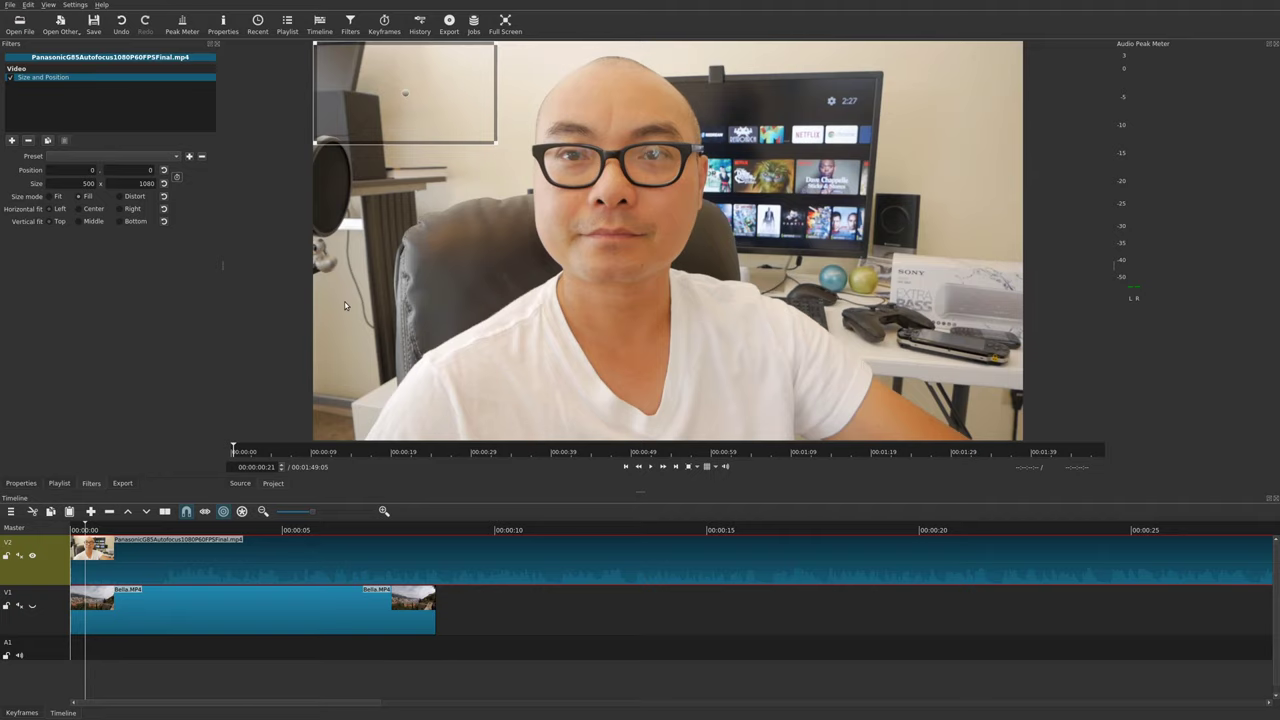
left_click(121, 197)
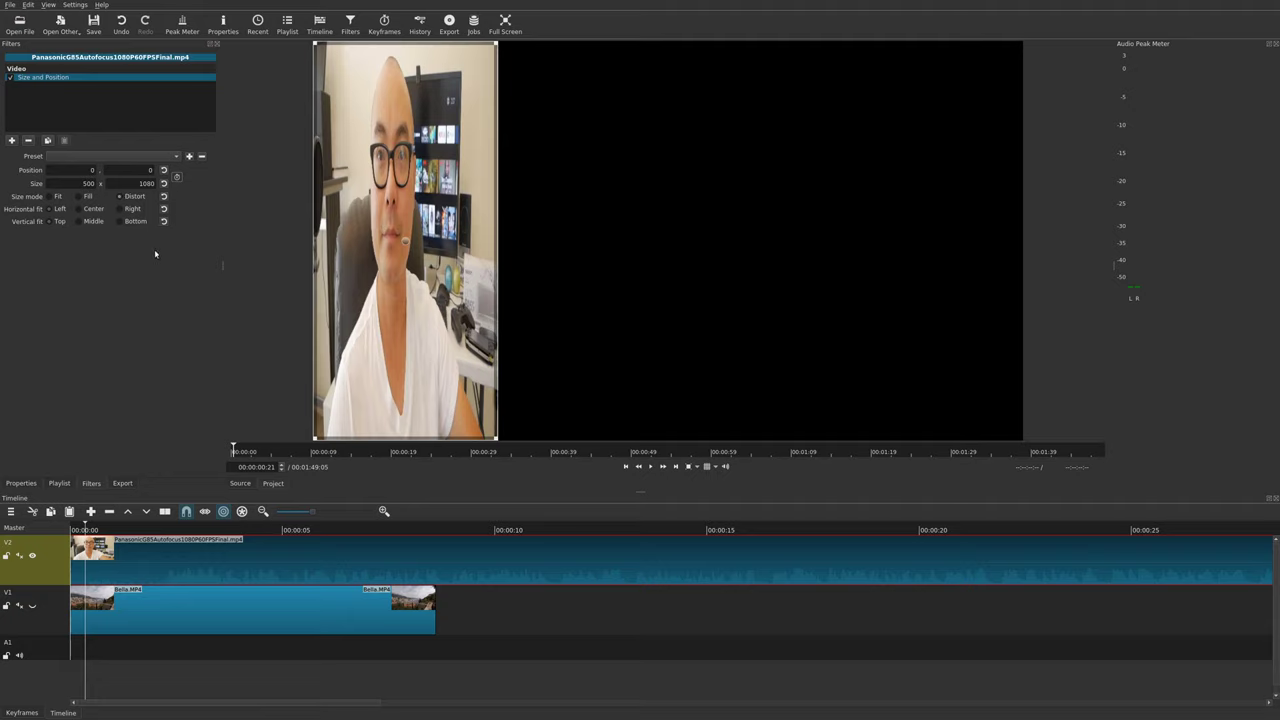
left_click(49, 197)
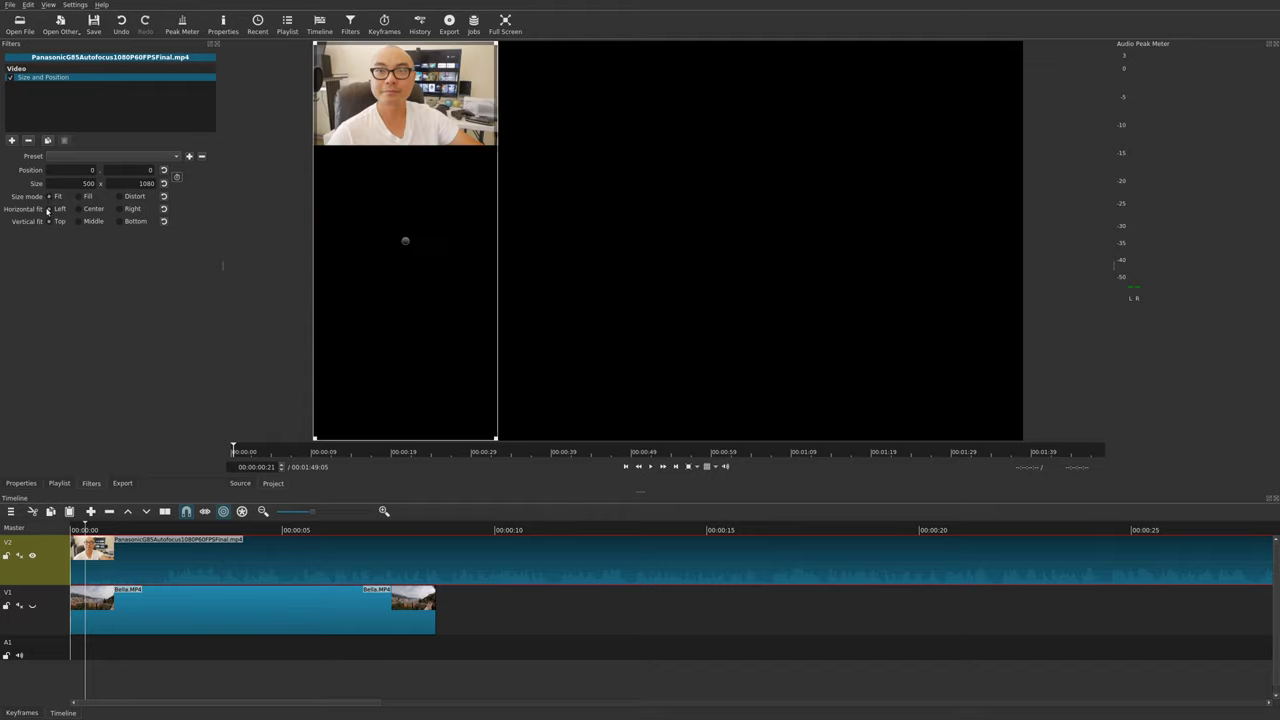
left_click(120, 209)
left_click(50, 209)
left_click(83, 222)
left_click(122, 222)
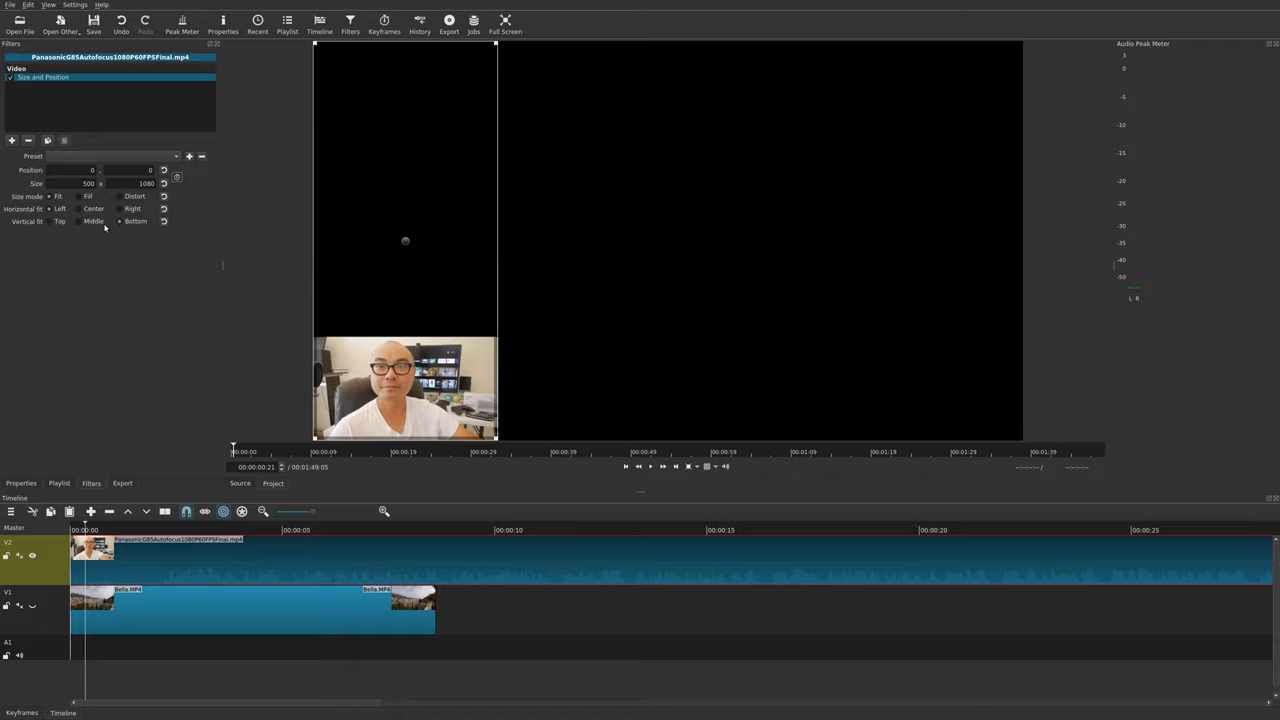
left_click(50, 222)
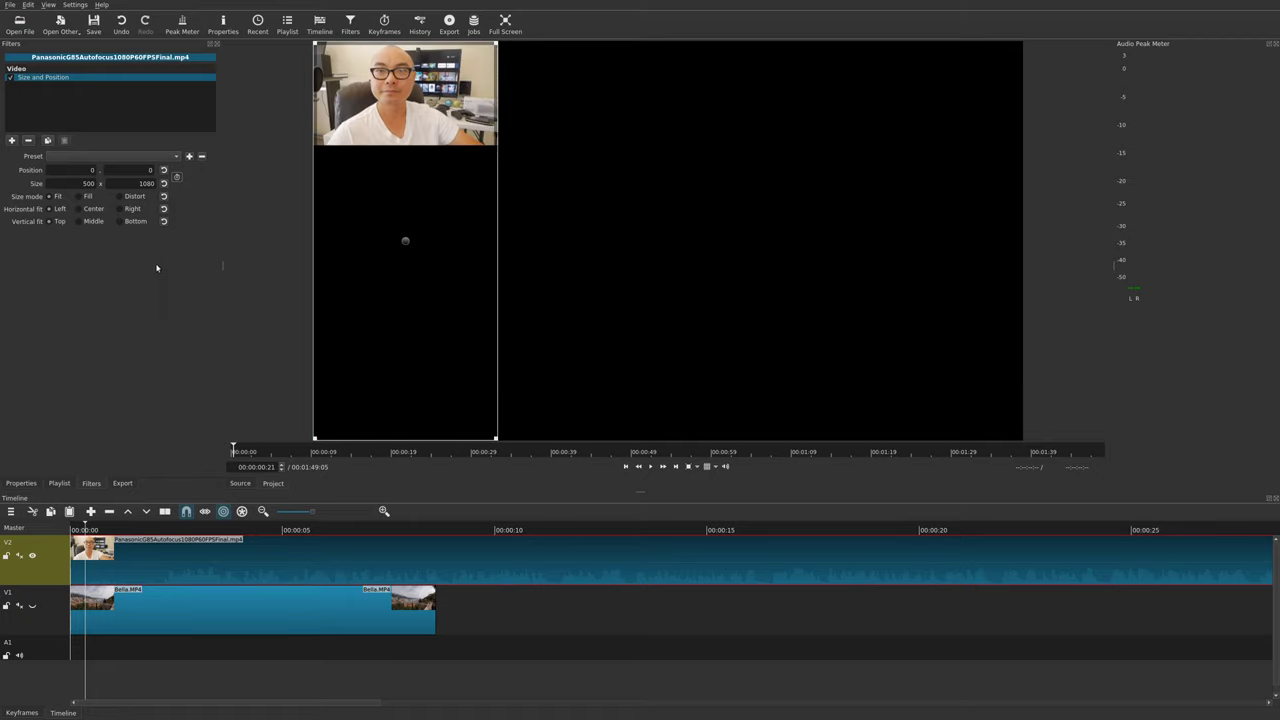
left_click(164, 184)
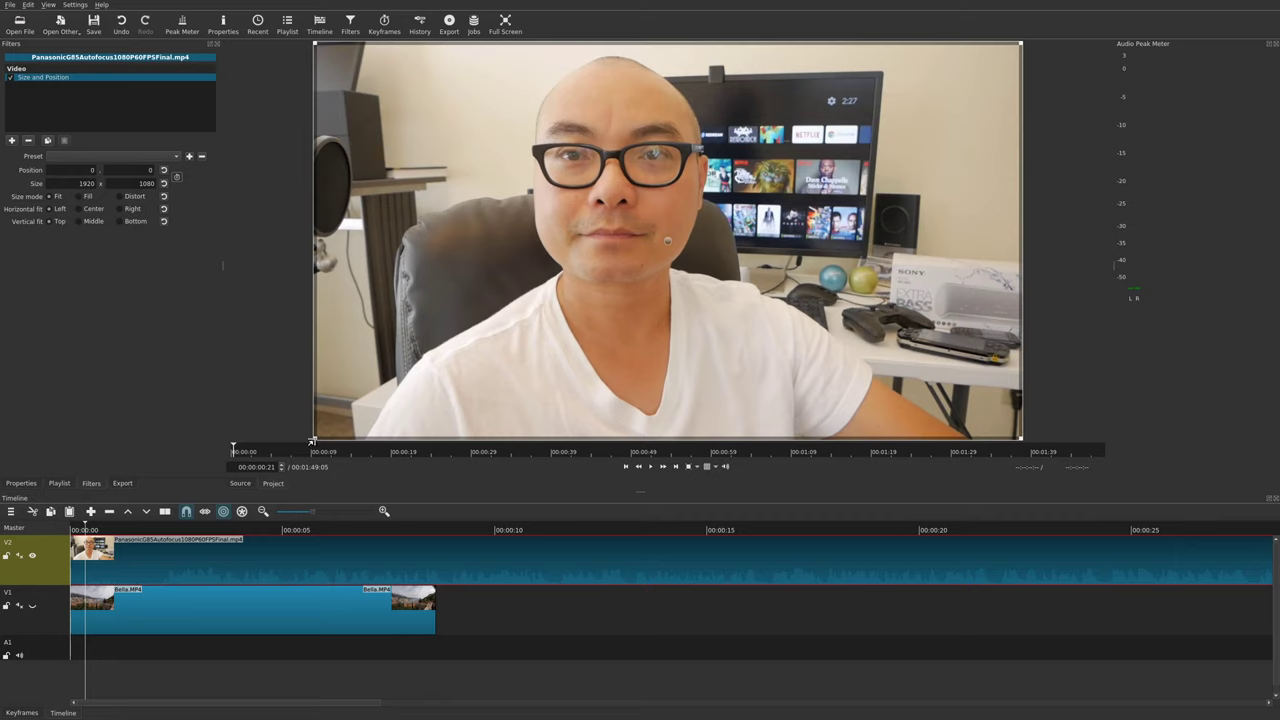
Shrink the webcam into a 918x338 inset at 1296,31, unhide V1 and play it back.
left_click_drag(311, 440, 686, 163)
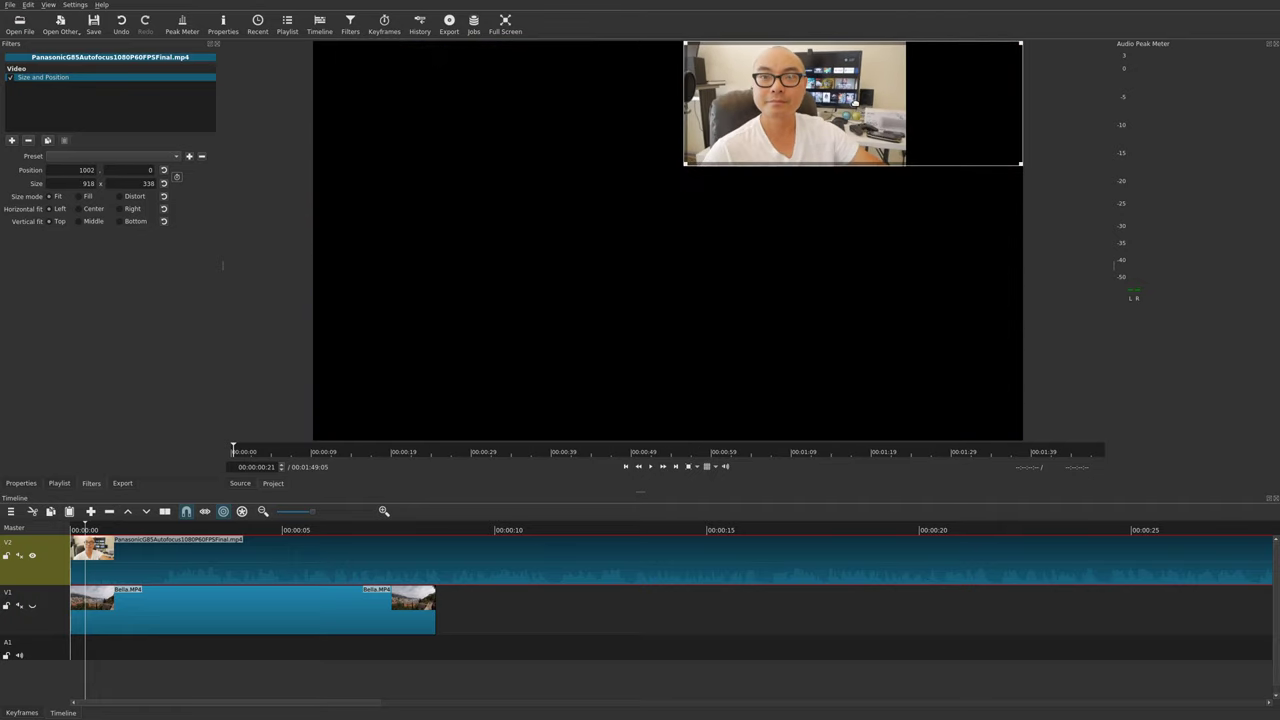
left_click_drag(822, 131, 962, 124)
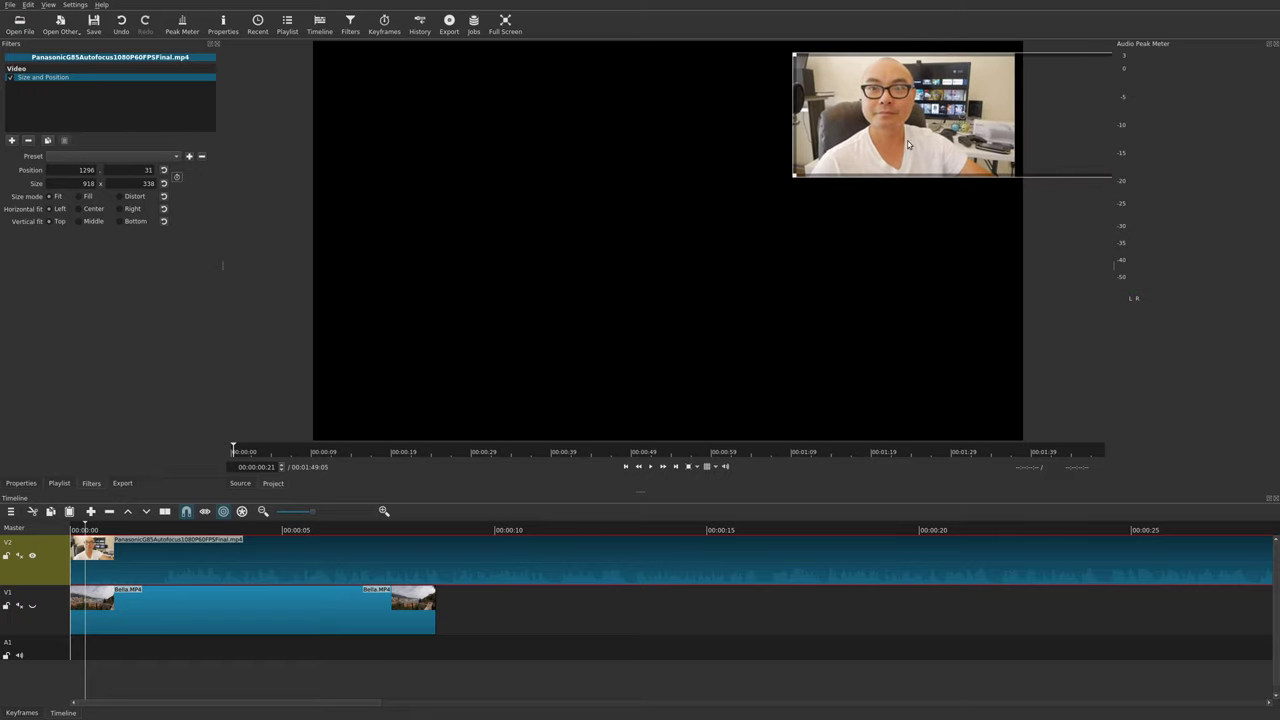
left_click(32, 605)
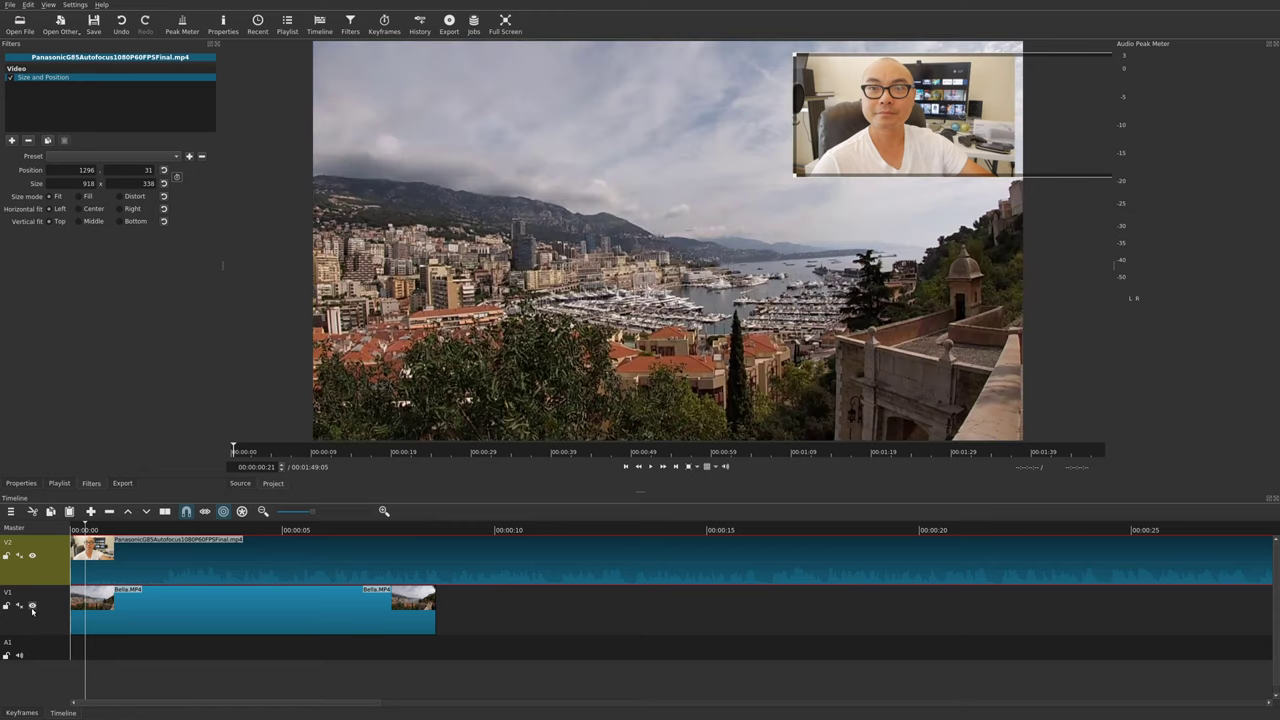
left_click(185, 615)
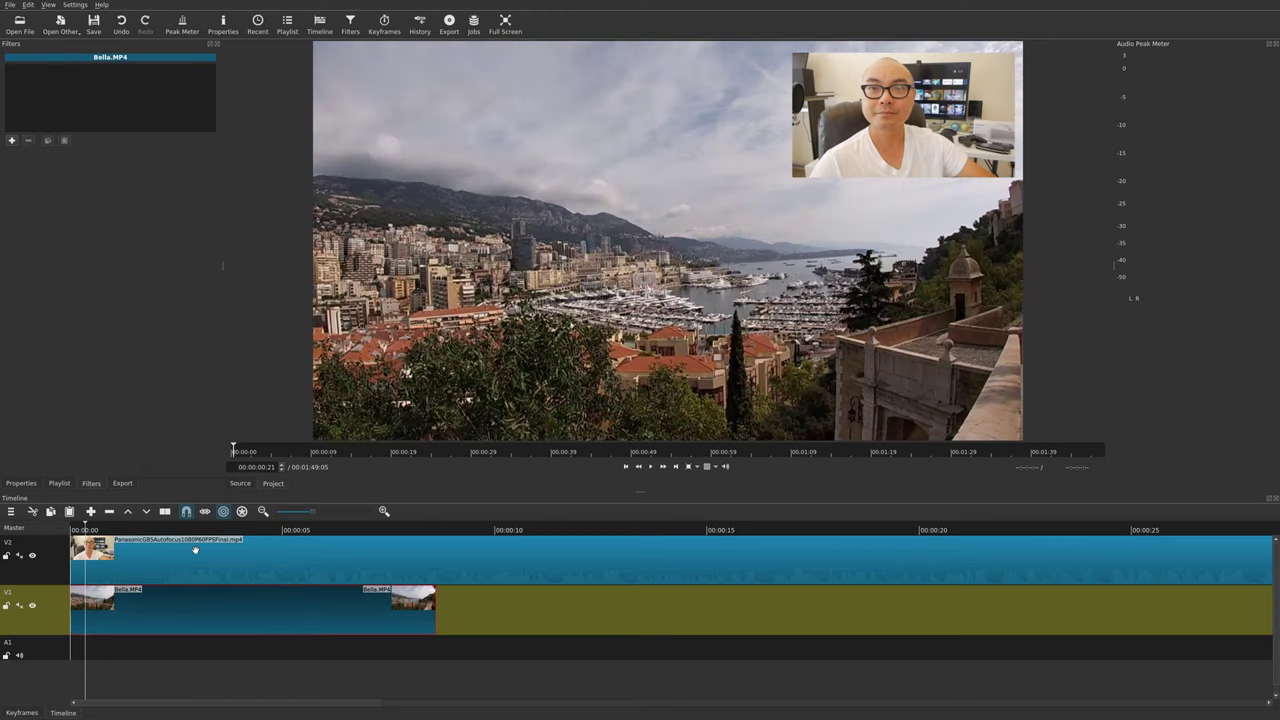
key("space")
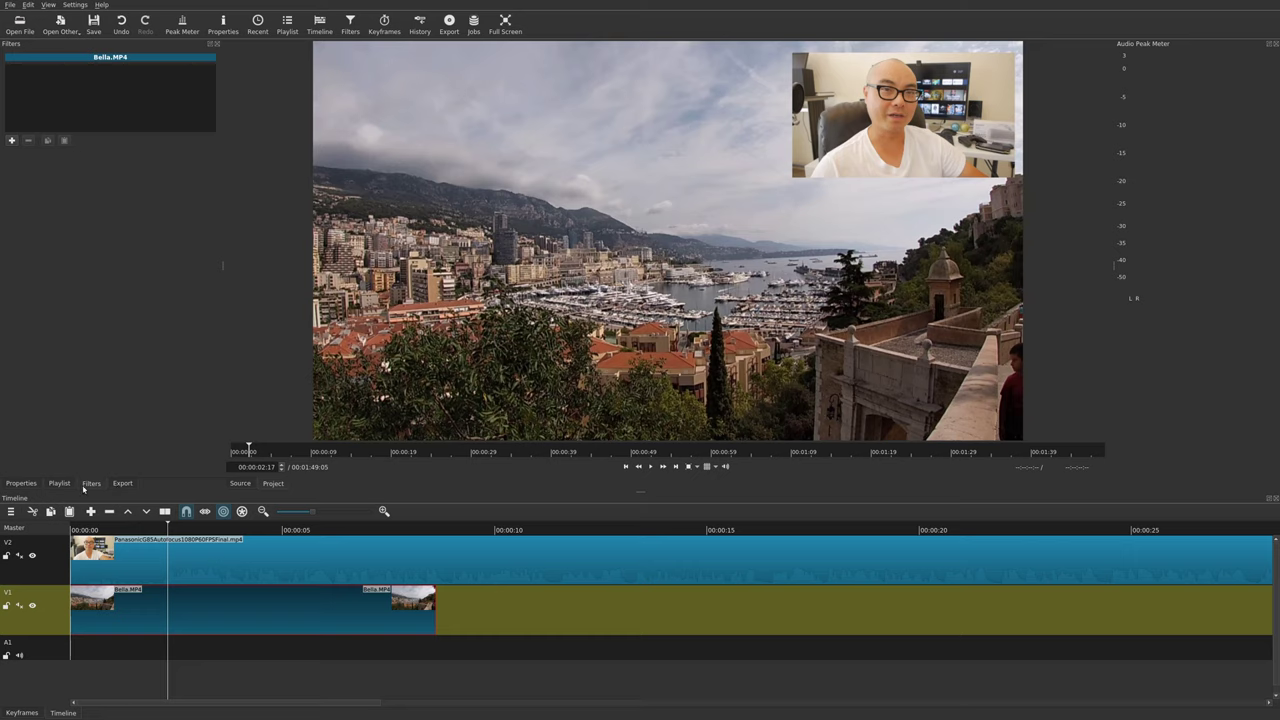
left_click(105, 548)
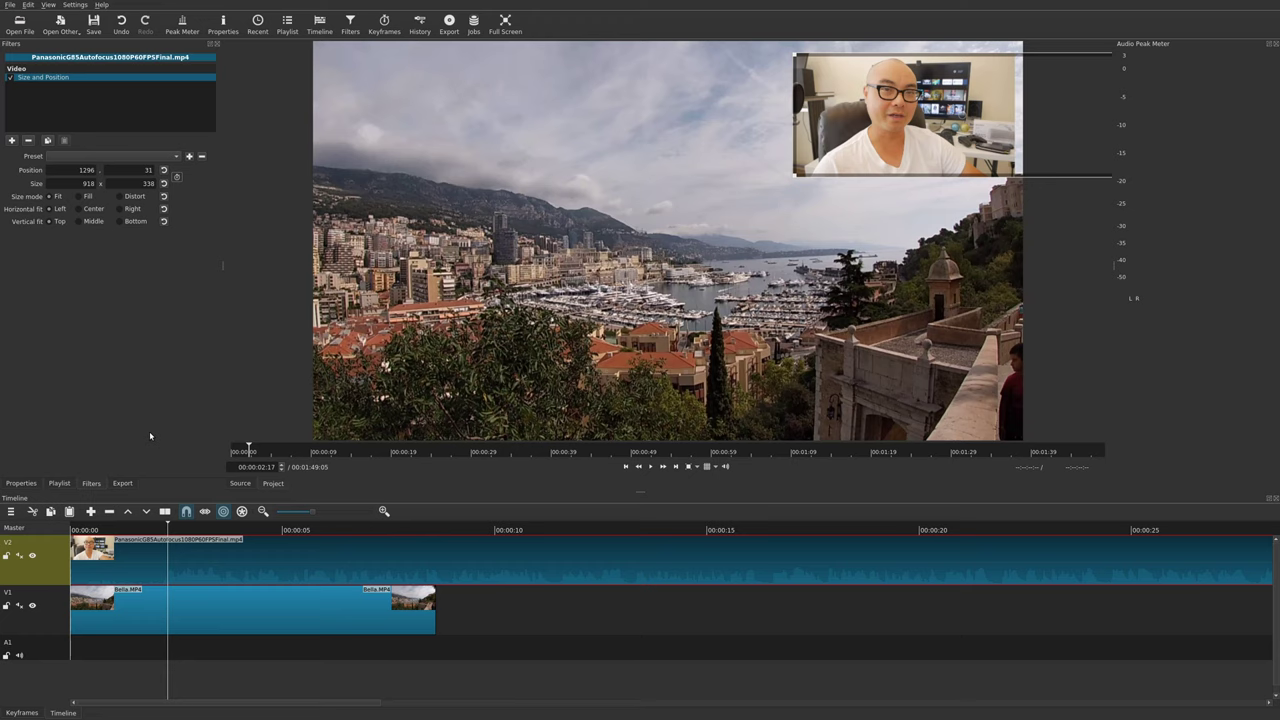
Return to the timeline start and reset the overlay to position 0,0 and size 1920x1080.
key("Home")
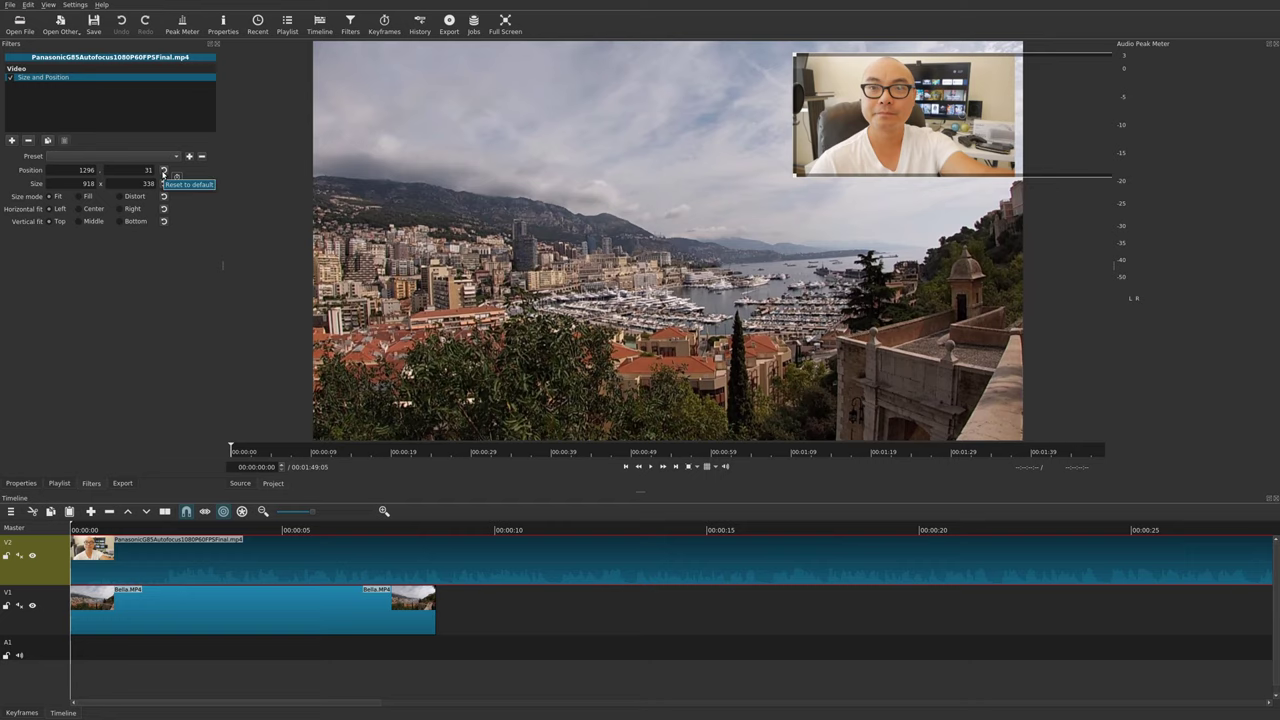
left_click(163, 171)
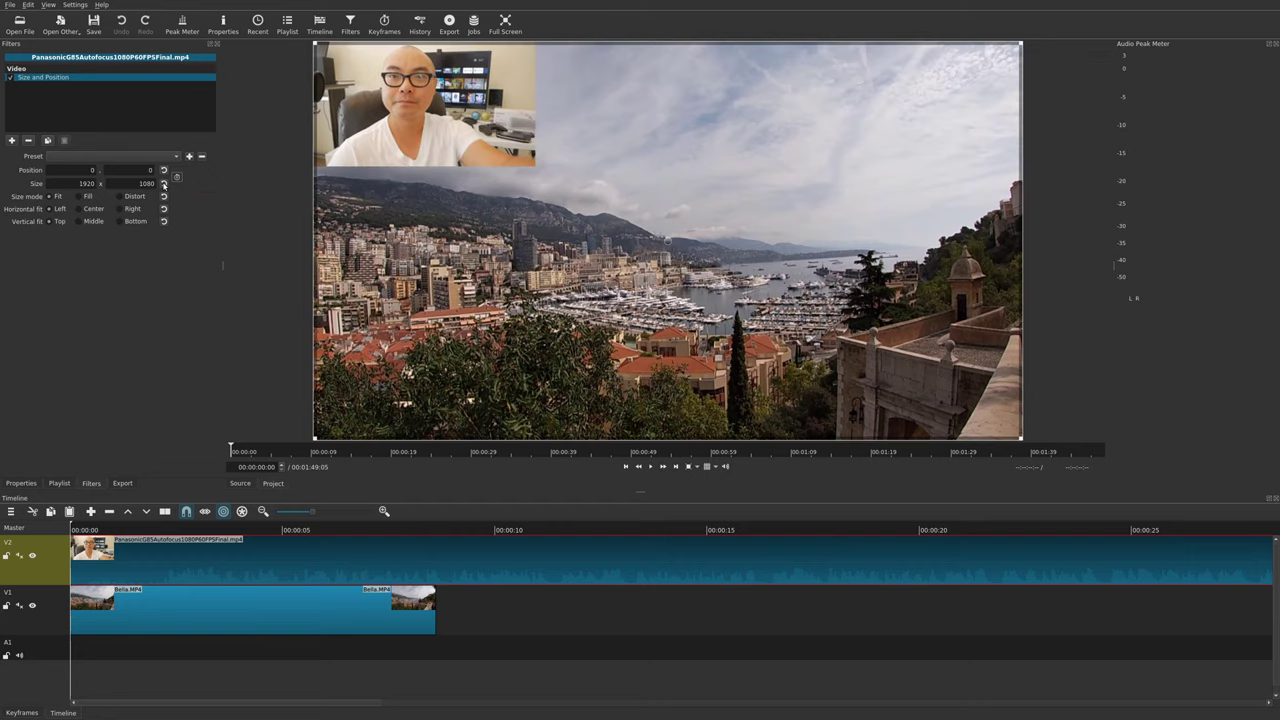
left_click(163, 184)
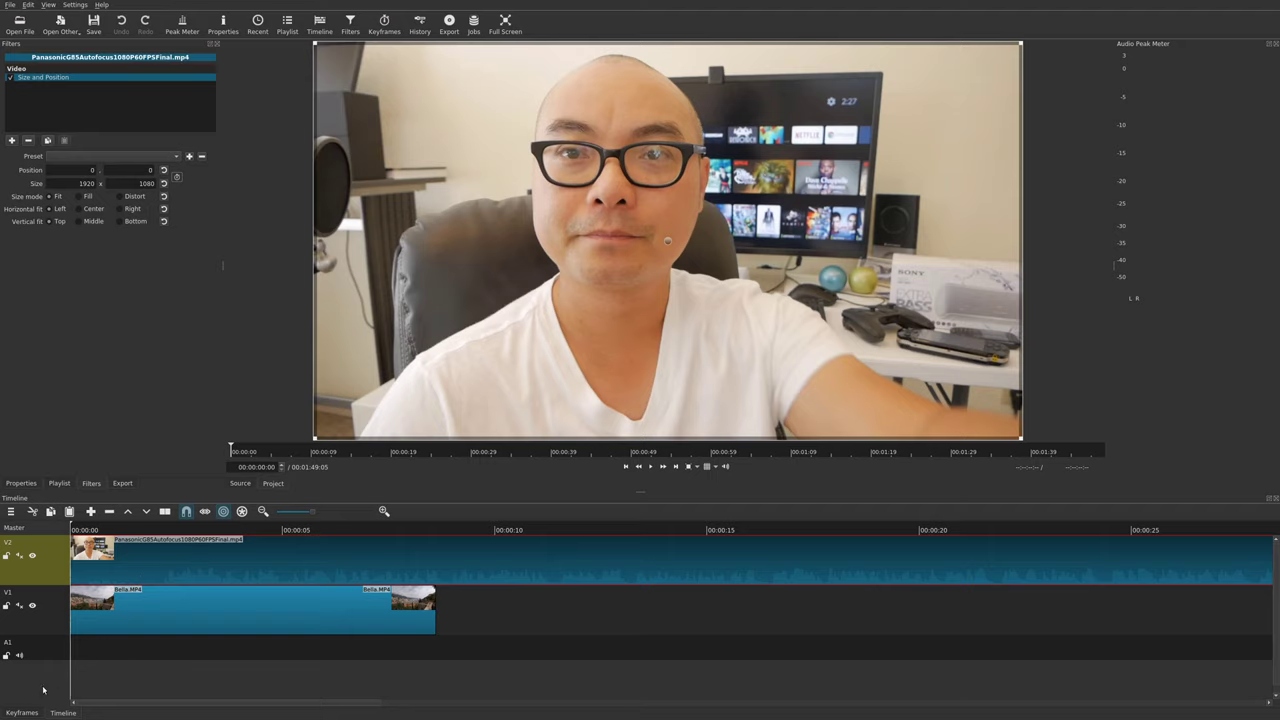
Undock the Keyframes panel and place it beside the Timeline, showing the Size and Position filter.
left_click(22, 713)
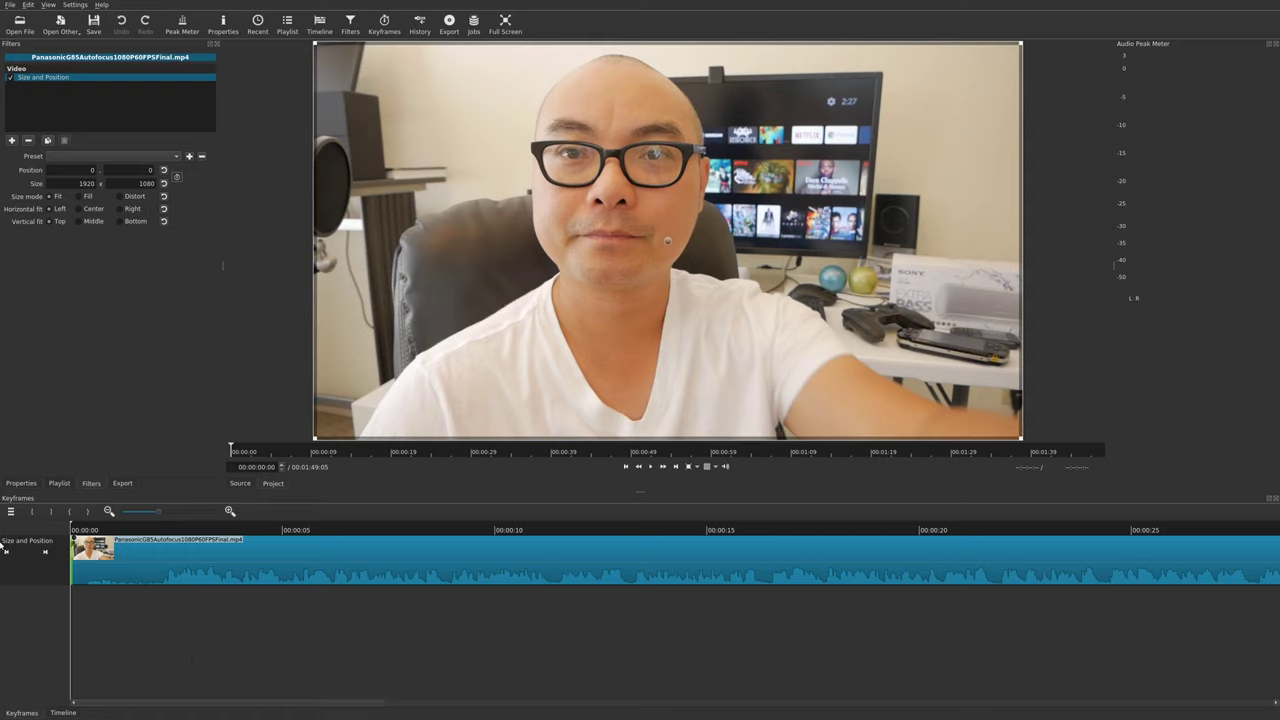
left_click(60, 713)
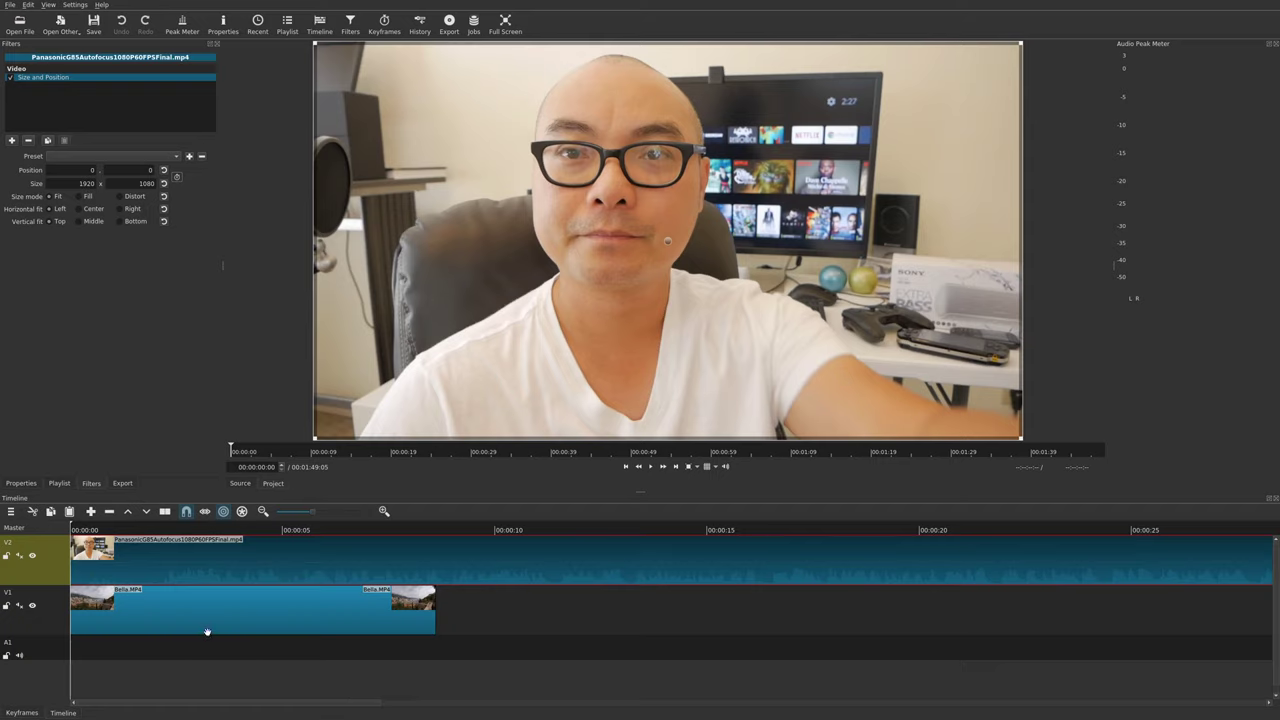
left_click(22, 713)
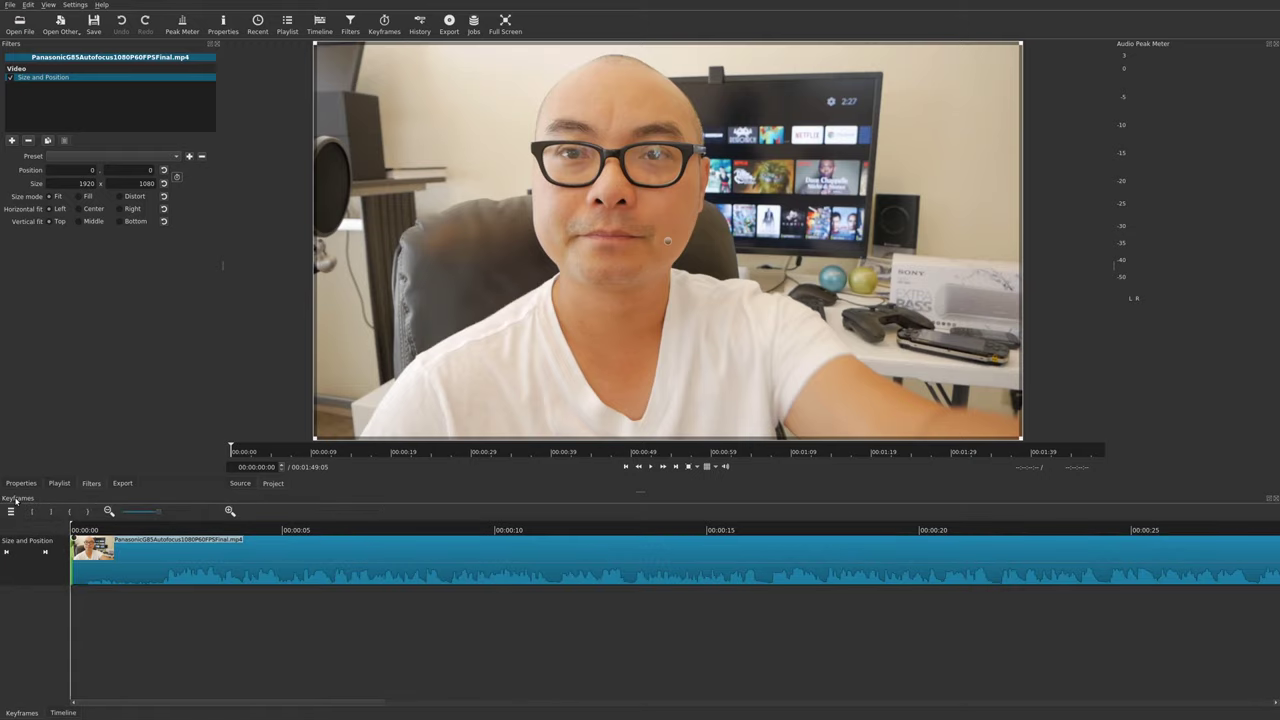
left_click_drag(15, 500, 16, 573)
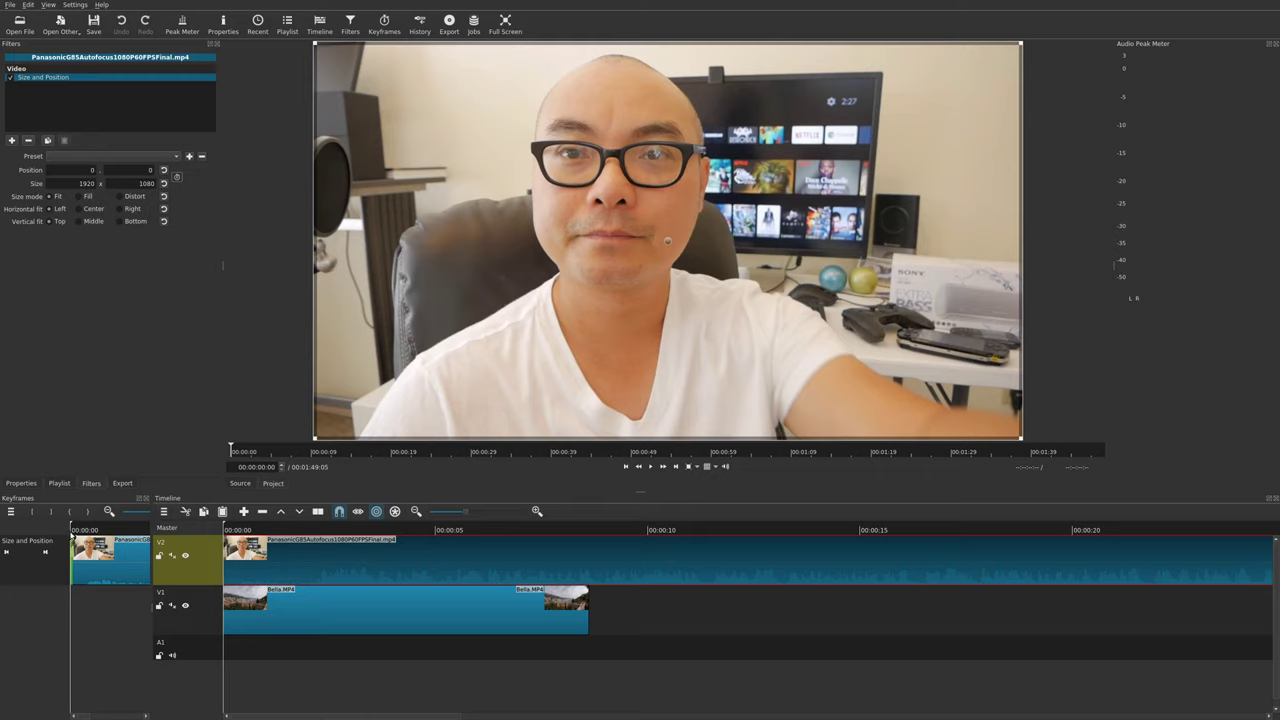
left_click_drag(153, 528, 388, 515)
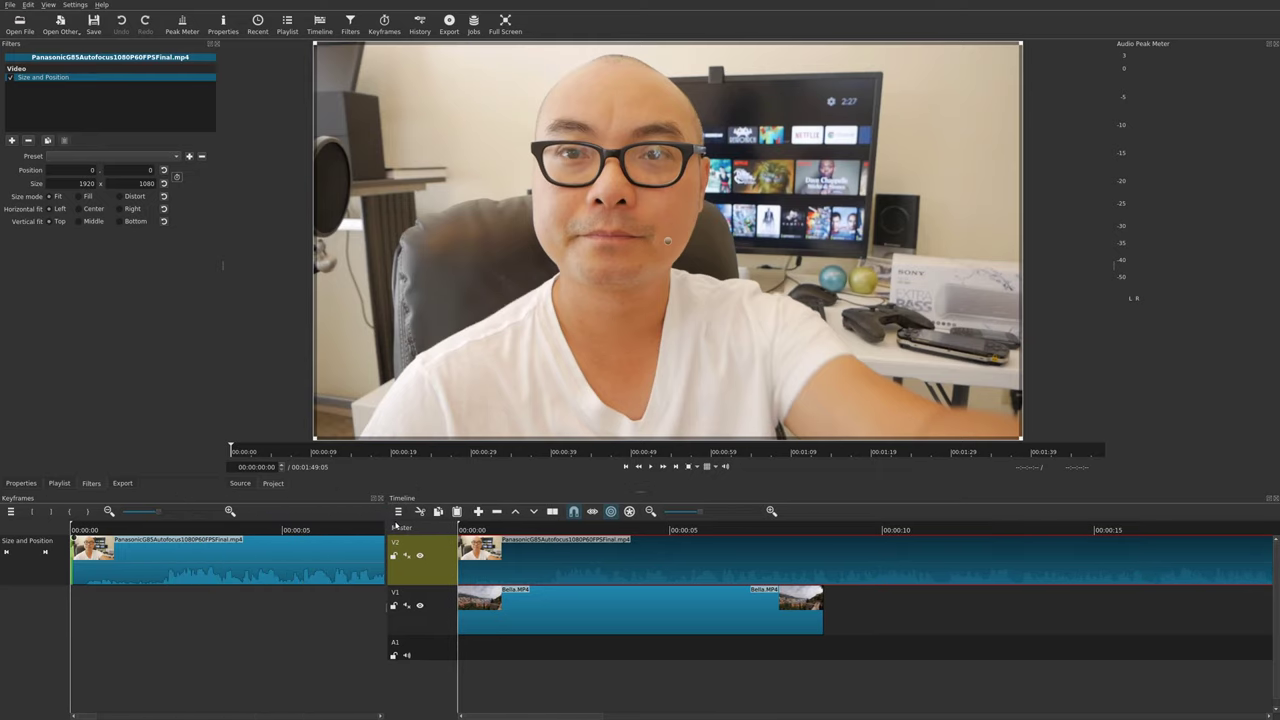
At 00:00:05:28, drag the webcam into a 794x338 top-right inset at 1294,18.
left_click(533, 530)
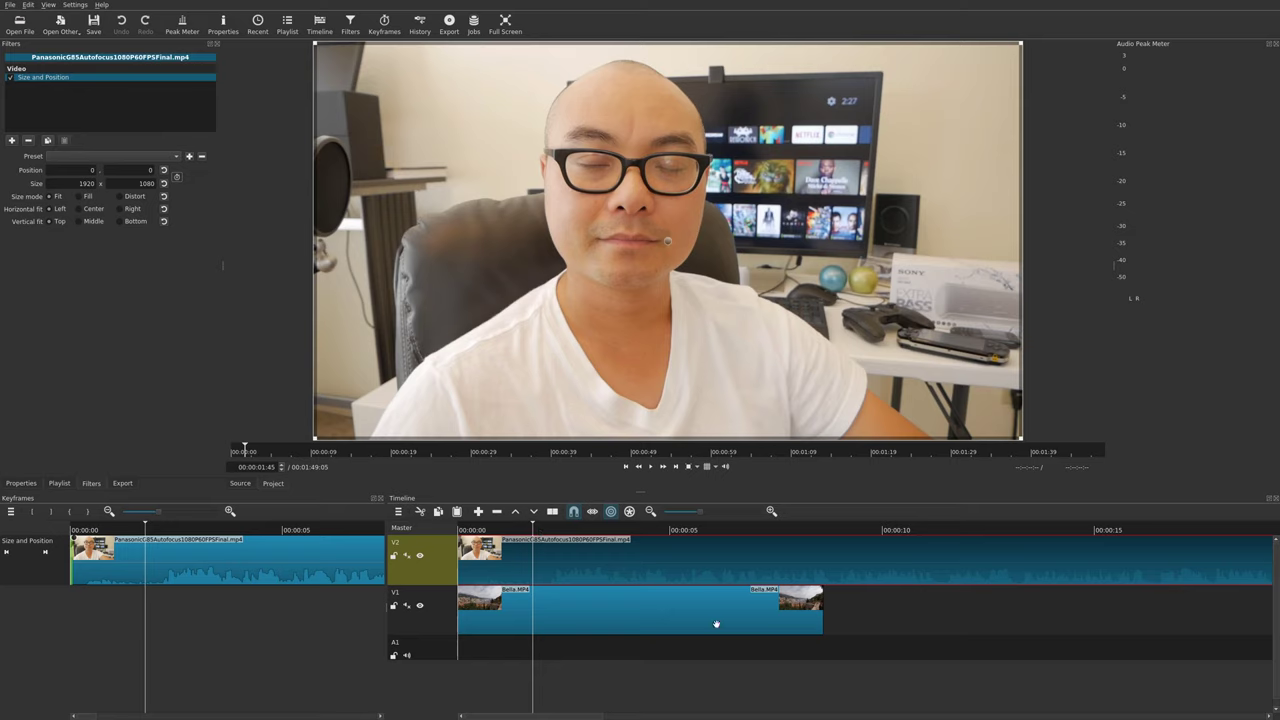
left_click_drag(697, 527, 786, 527)
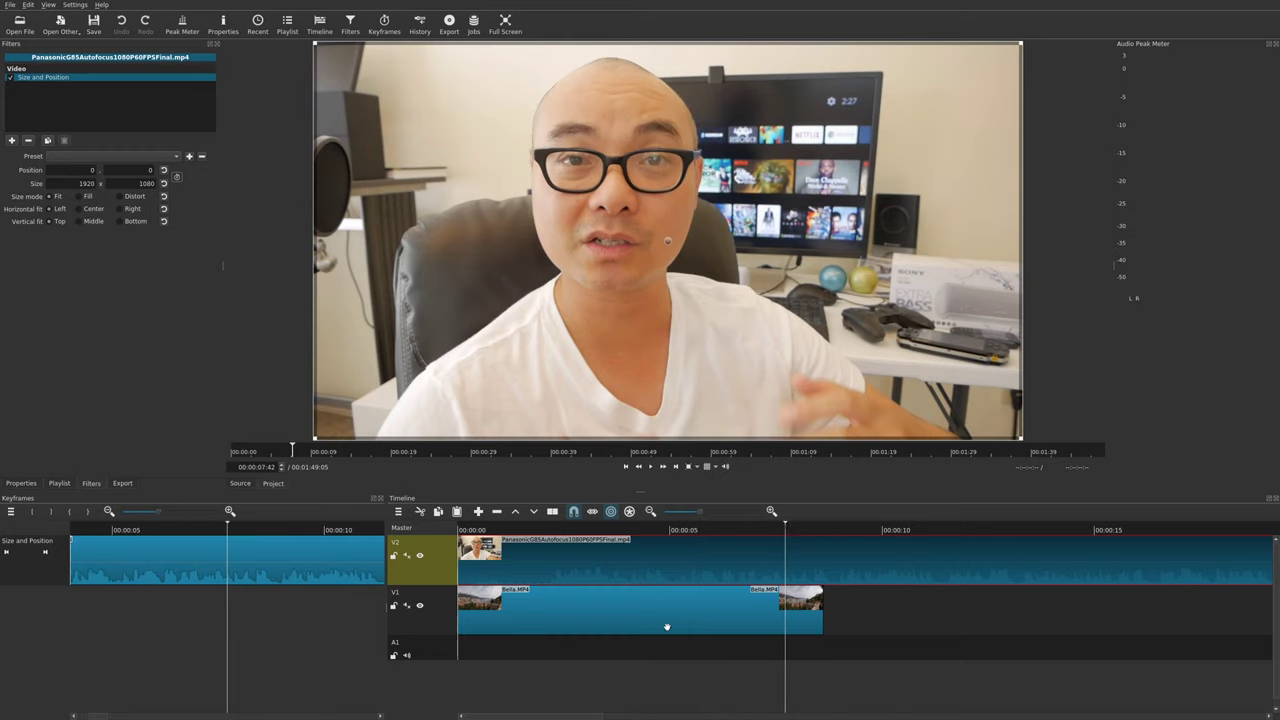
left_click(133, 528)
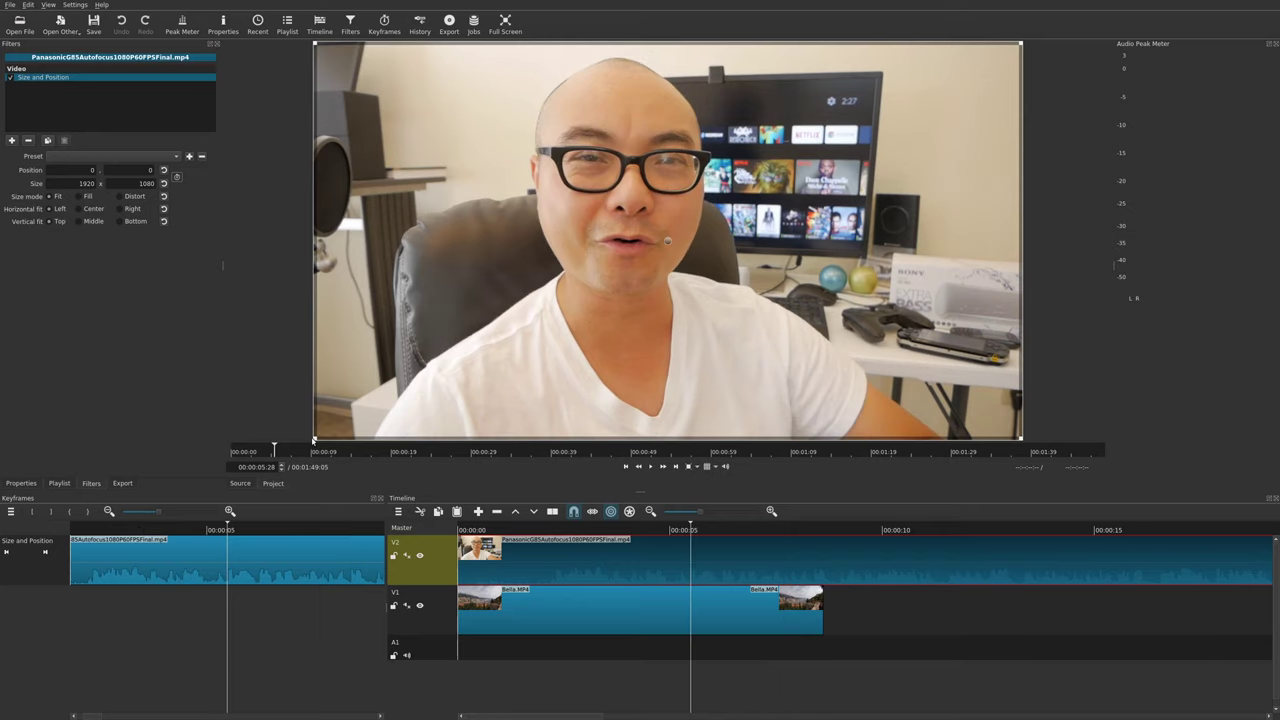
left_click_drag(313, 440, 740, 165)
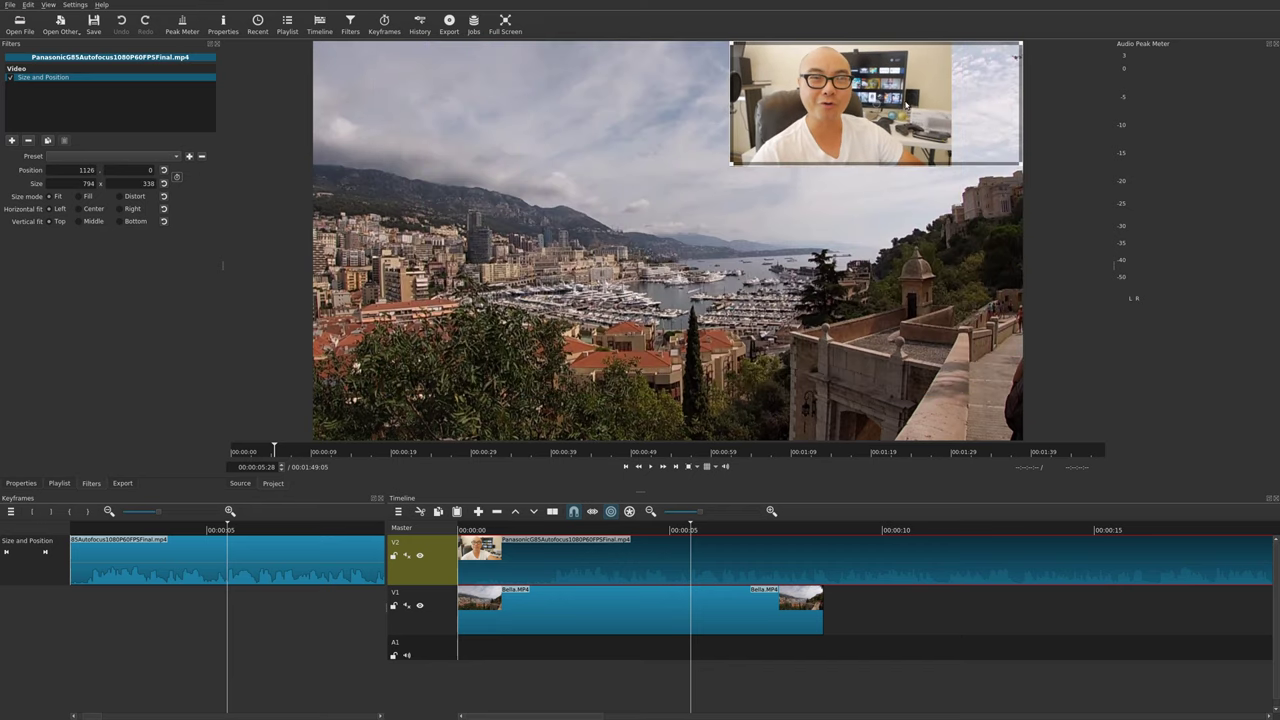
left_click_drag(876, 106, 938, 113)
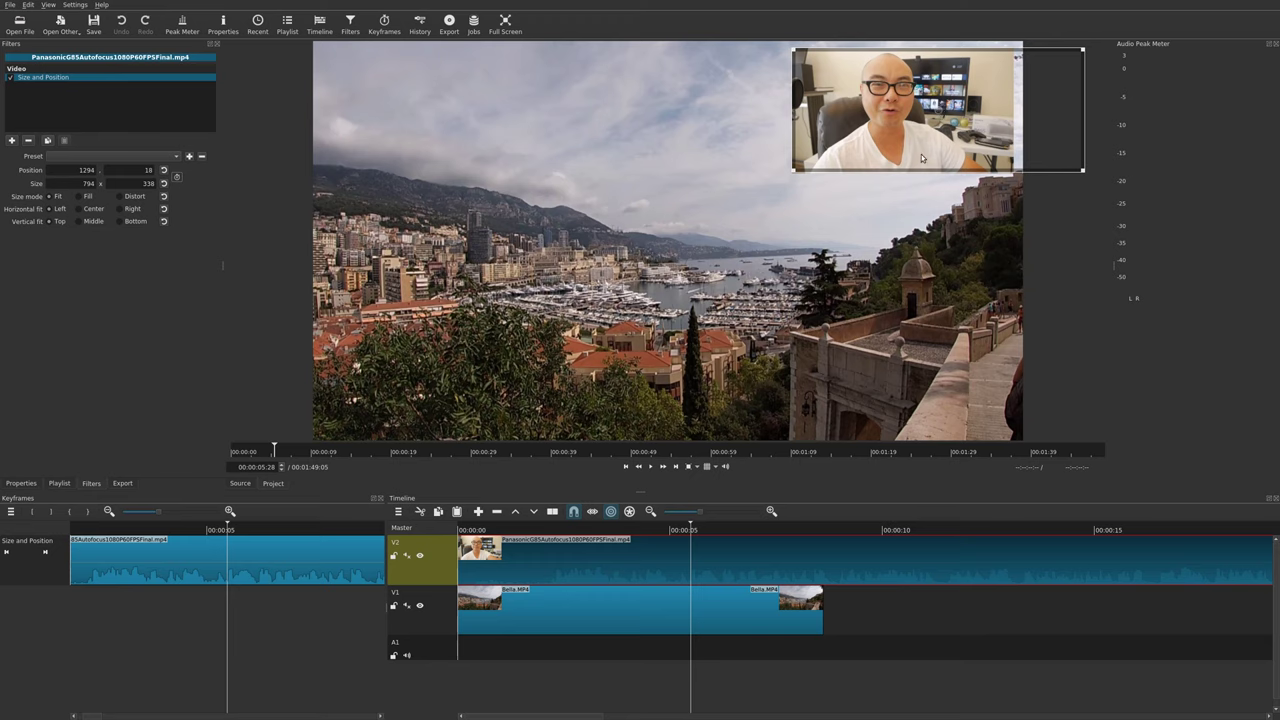
left_click(462, 527)
left_click(459, 527)
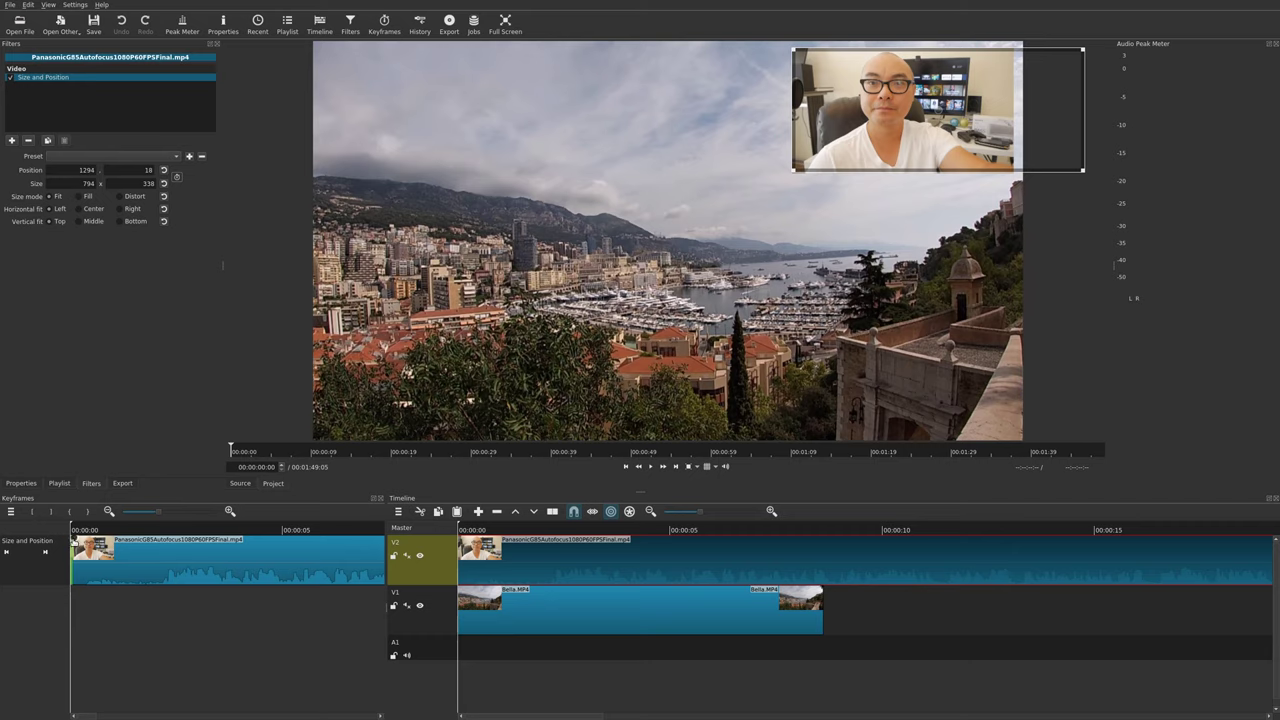
Make the webcam full frame at the clip start and play back the shrinking animation.
left_click(73, 540)
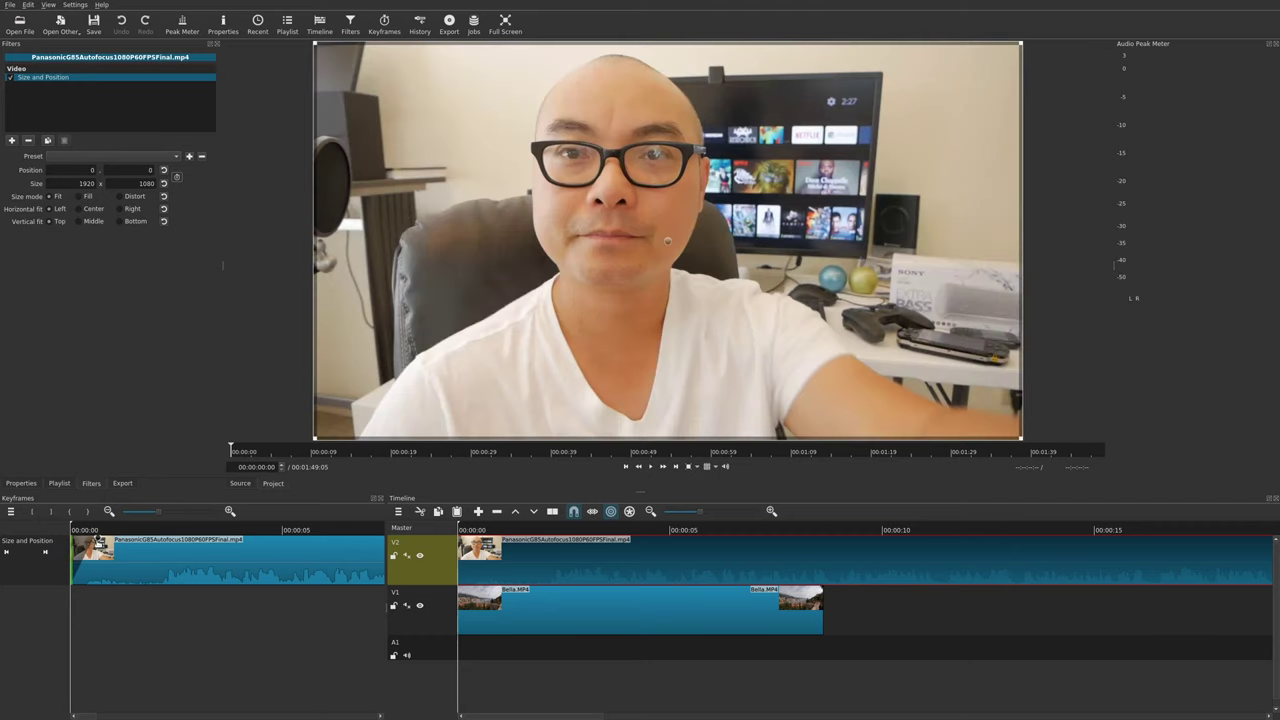
left_click(107, 532)
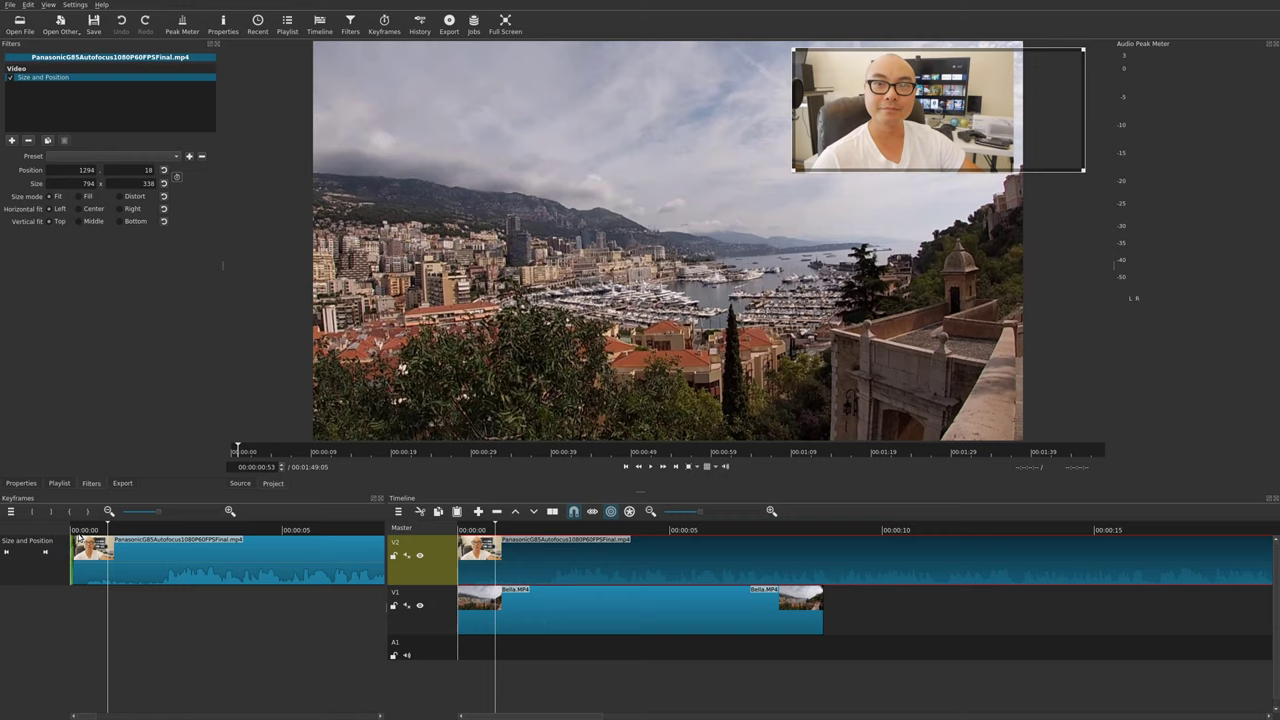
left_click(463, 528)
left_click(459, 528)
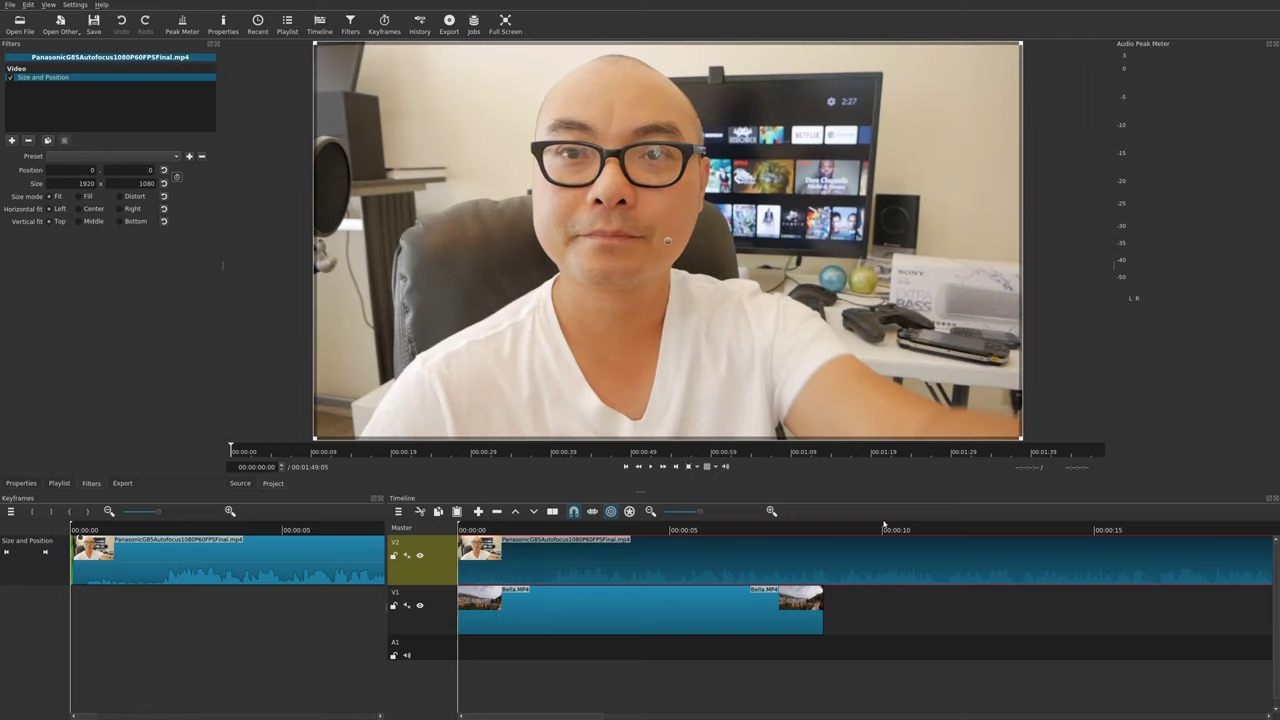
key("space")
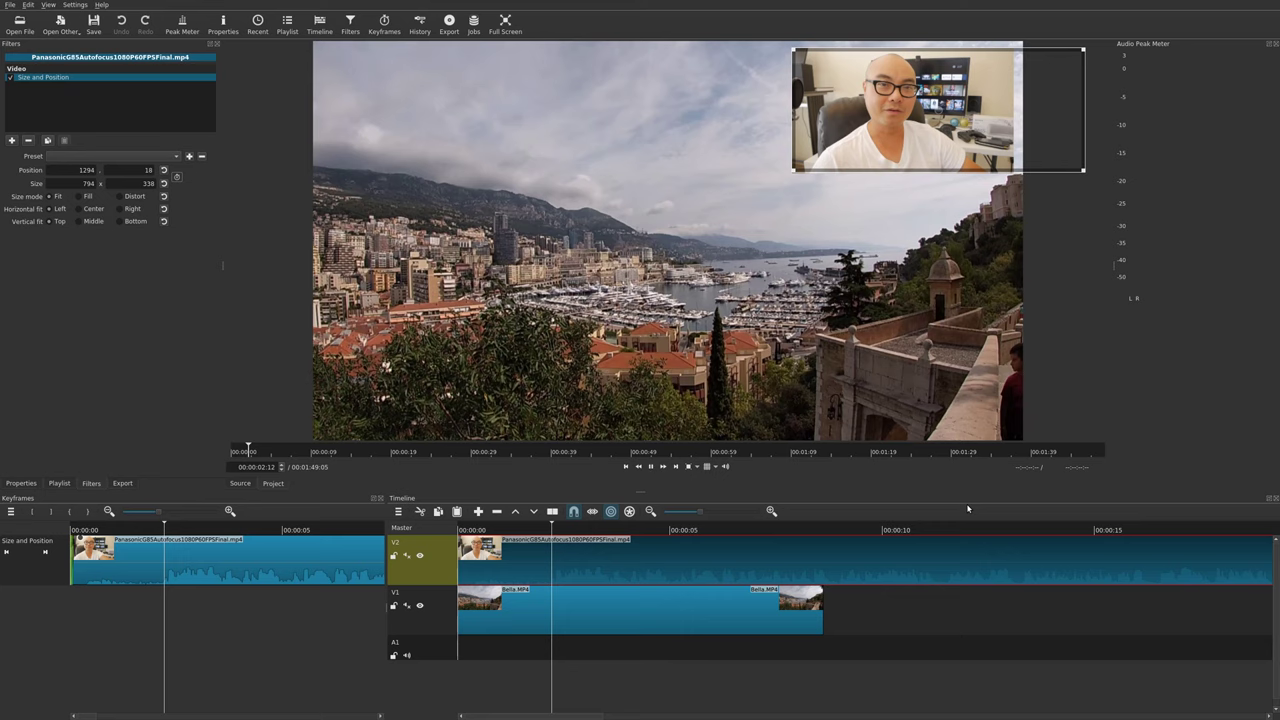
key("space")
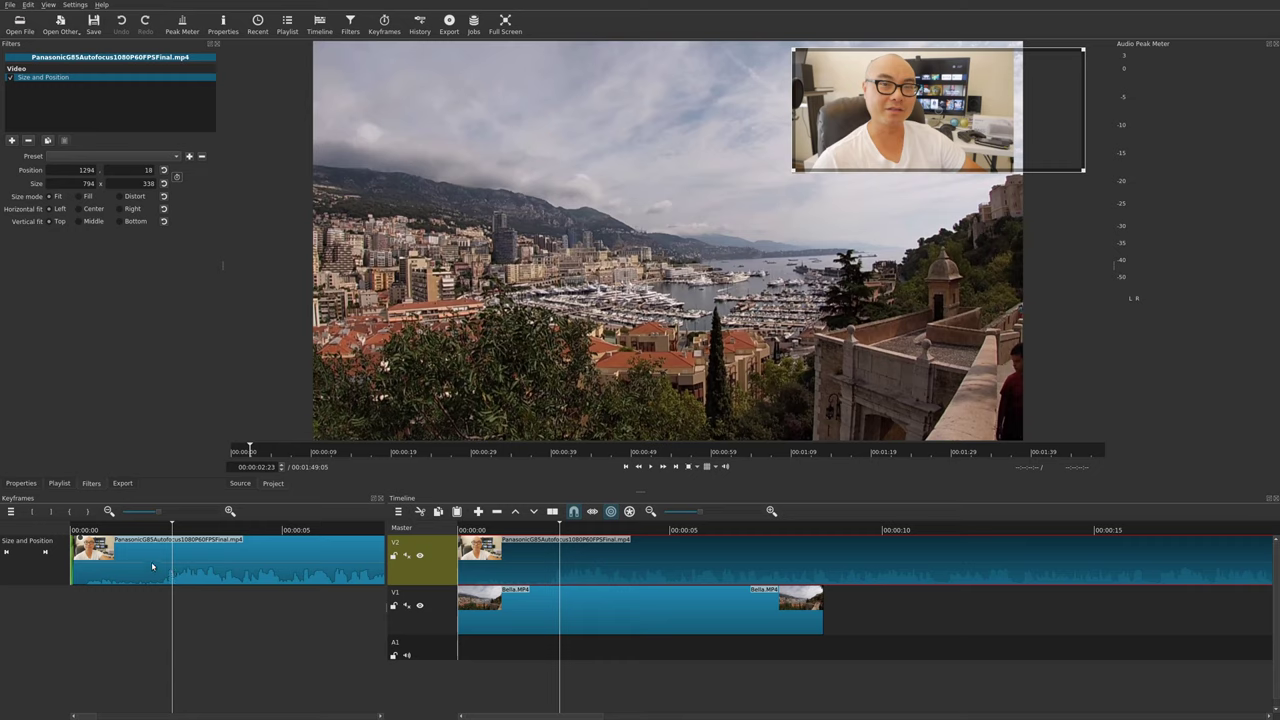
End the filter at the playhead near 00:00:02:23 and adjust its animation length.
left_click(51, 518)
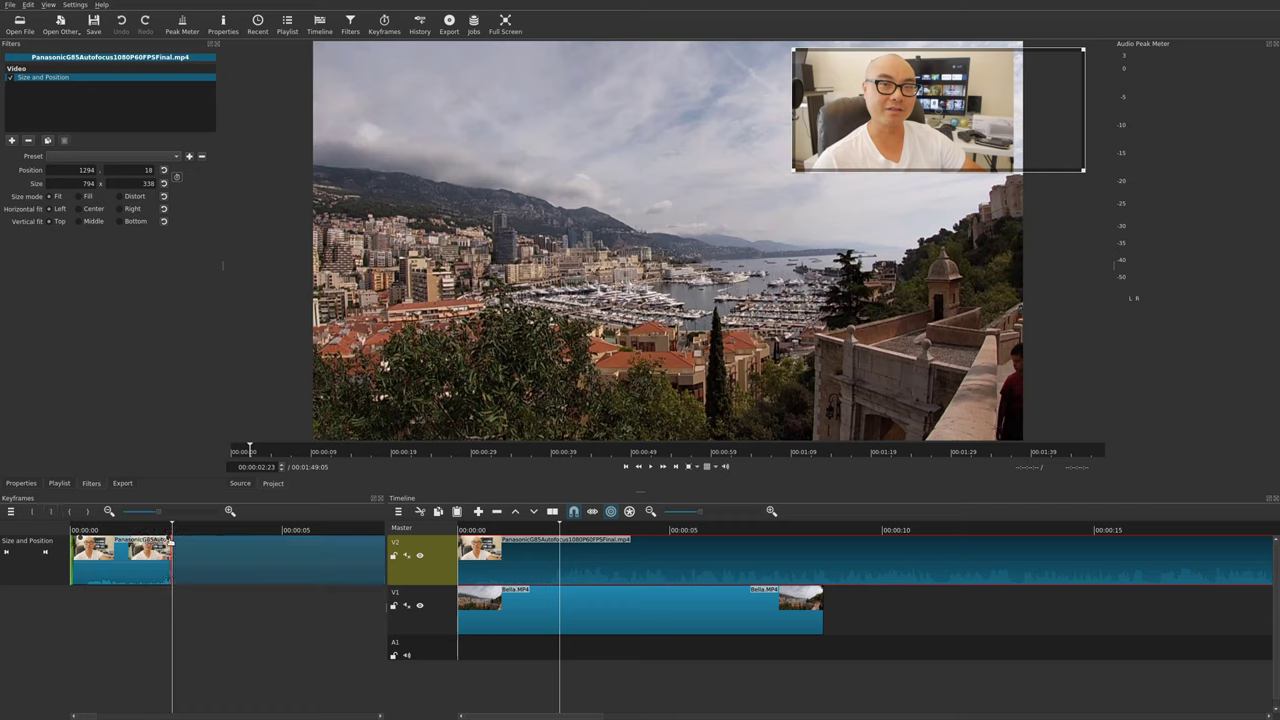
mouse_move(168, 541)
left_mouse_down()
mouse_move(125, 541)
mouse_move(164, 541)
left_mouse_up()
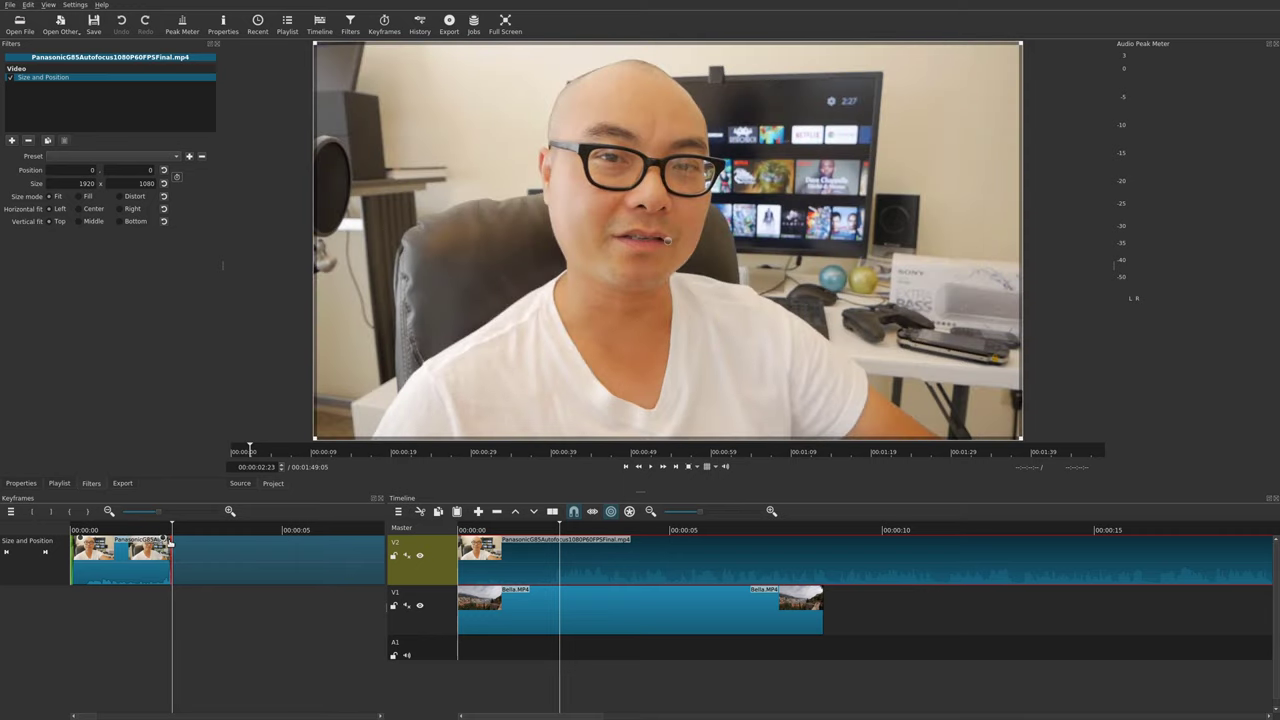
Replay the trimmed animation from the start, then jump to 00:00:00:58.
left_click(464, 527)
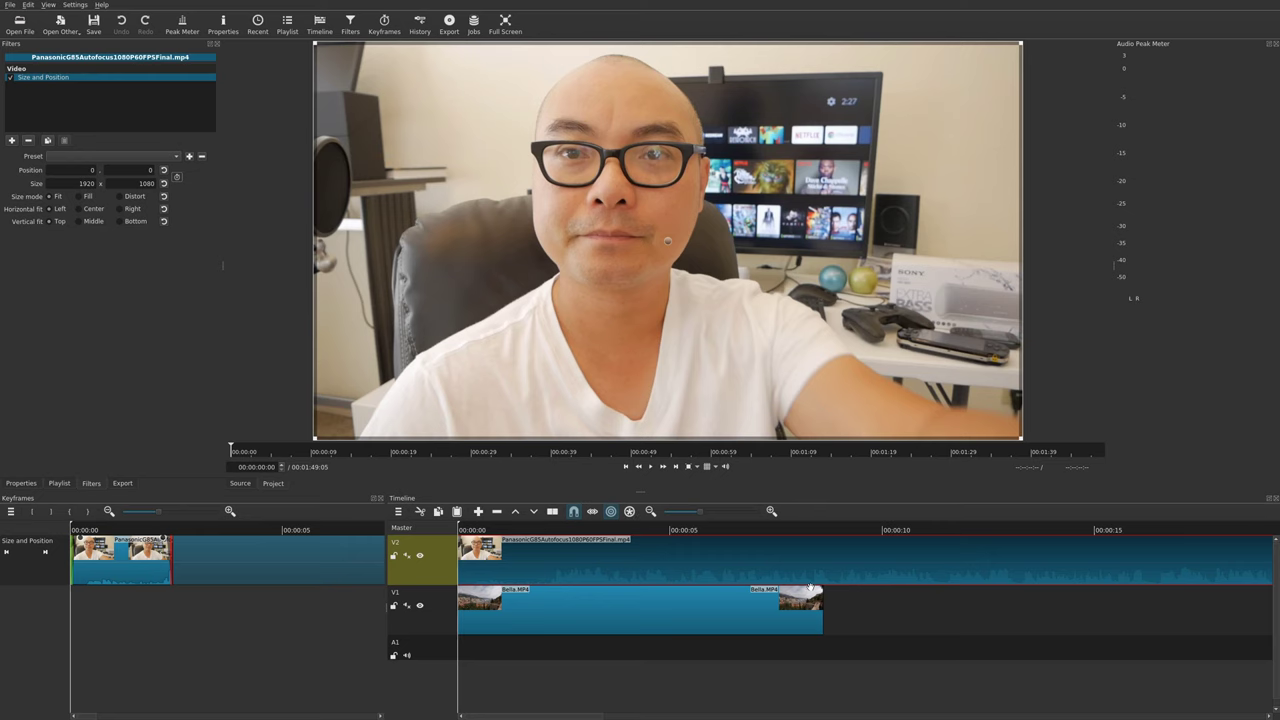
key("space")
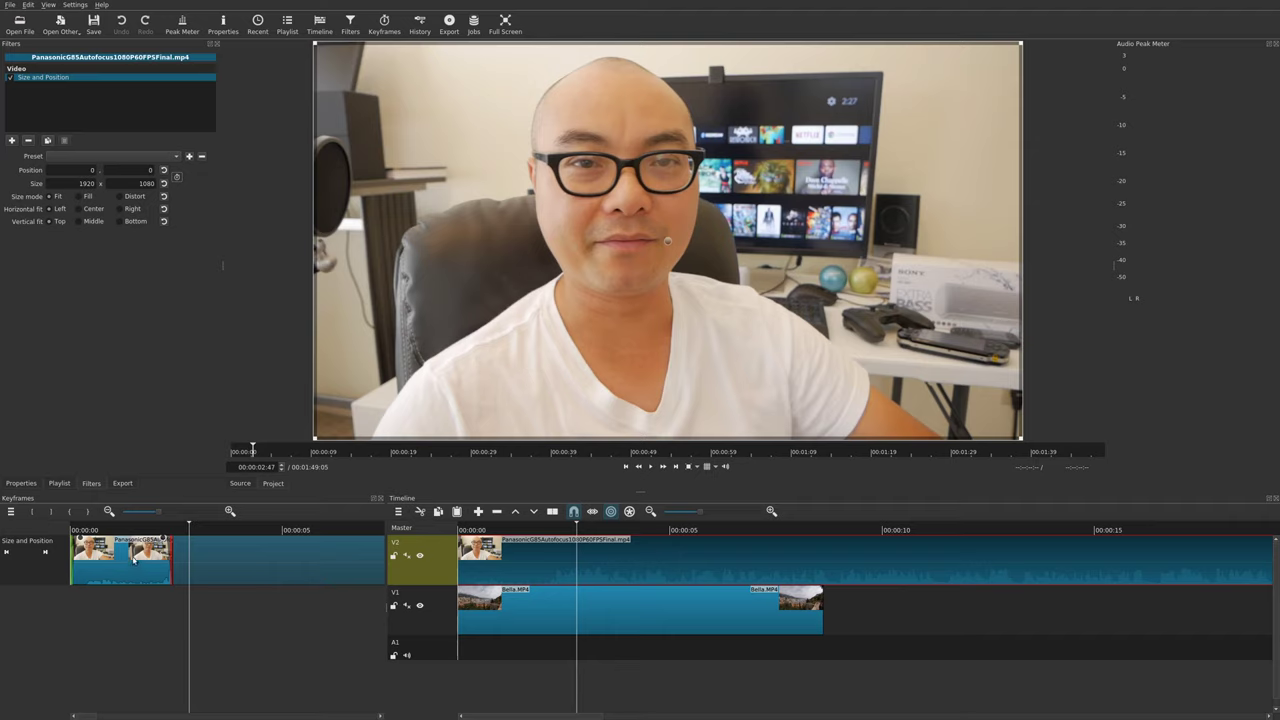
left_click(111, 530)
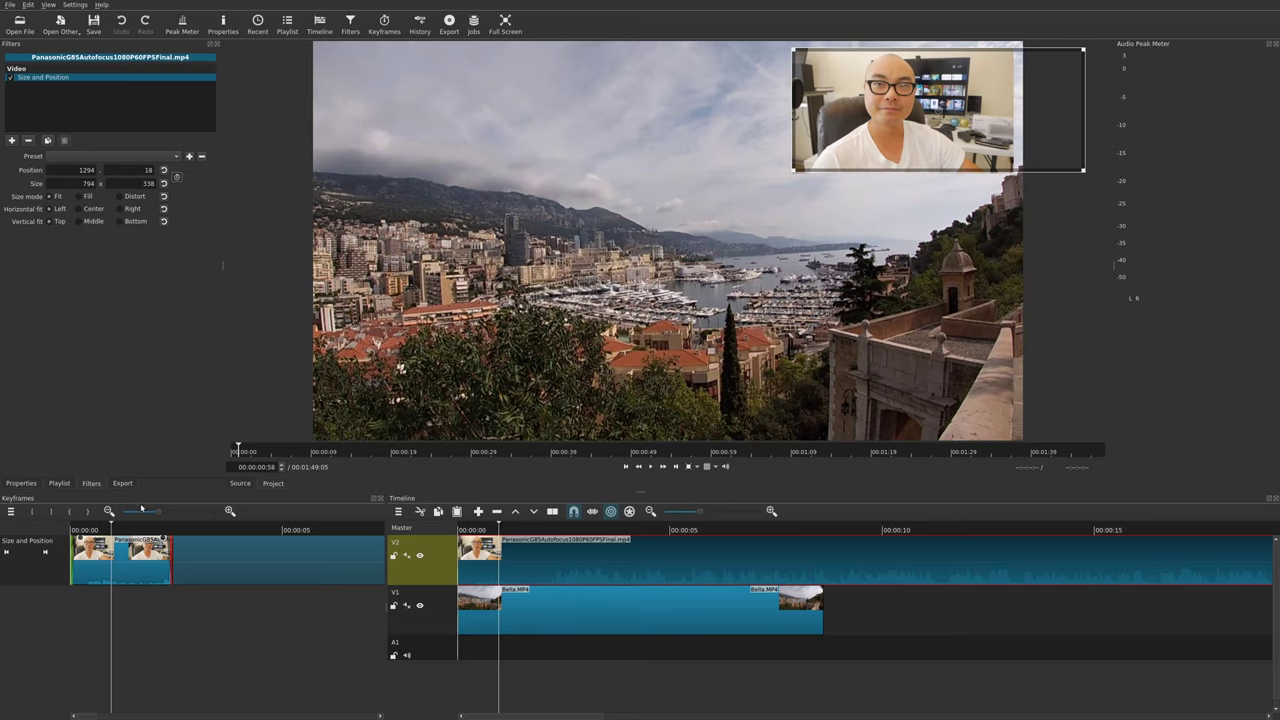
Reset position to 0,0 and size to 1920x1080, and enable keyframing at 00:00:00:20.
left_click(164, 170)
left_click(164, 184)
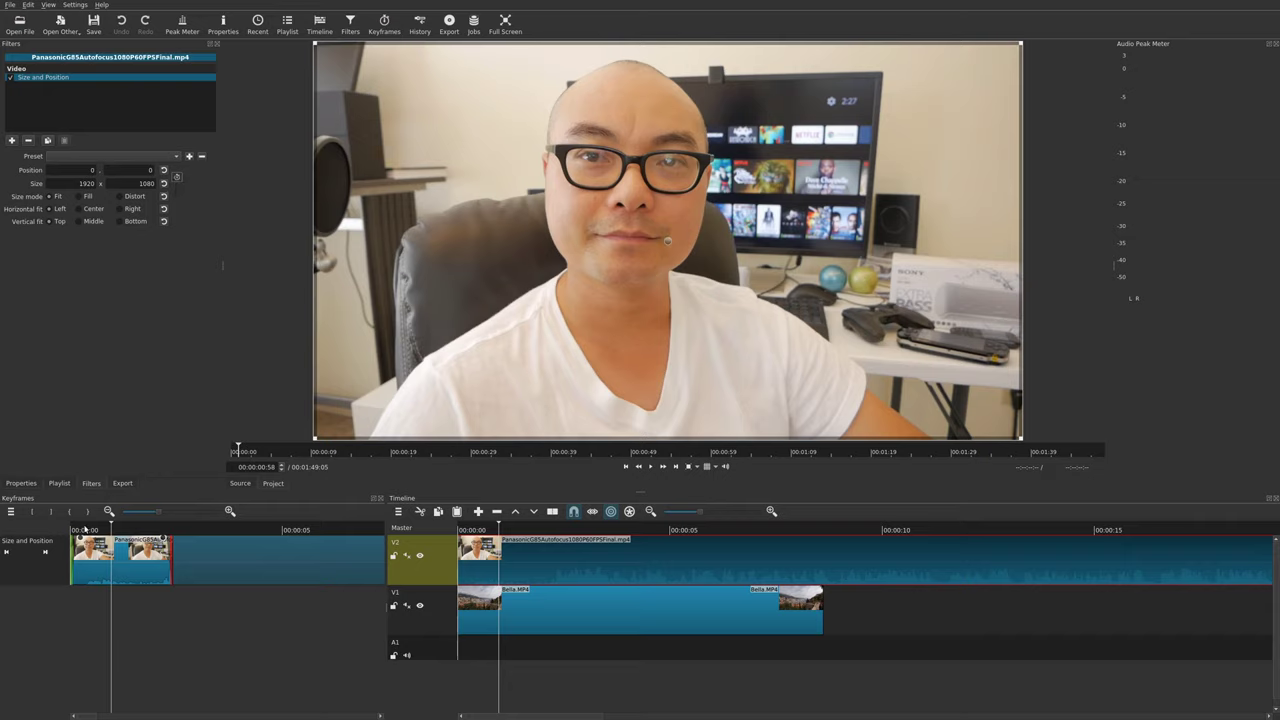
left_click(85, 529)
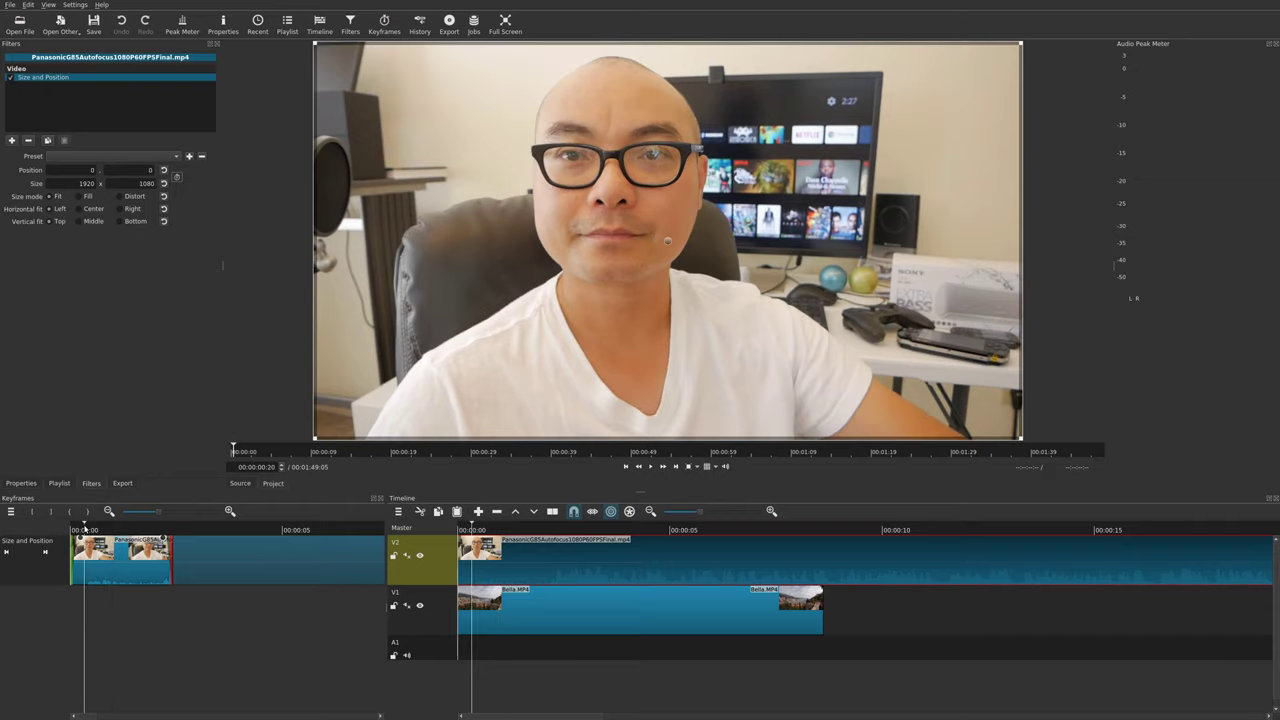
left_click(176, 180)
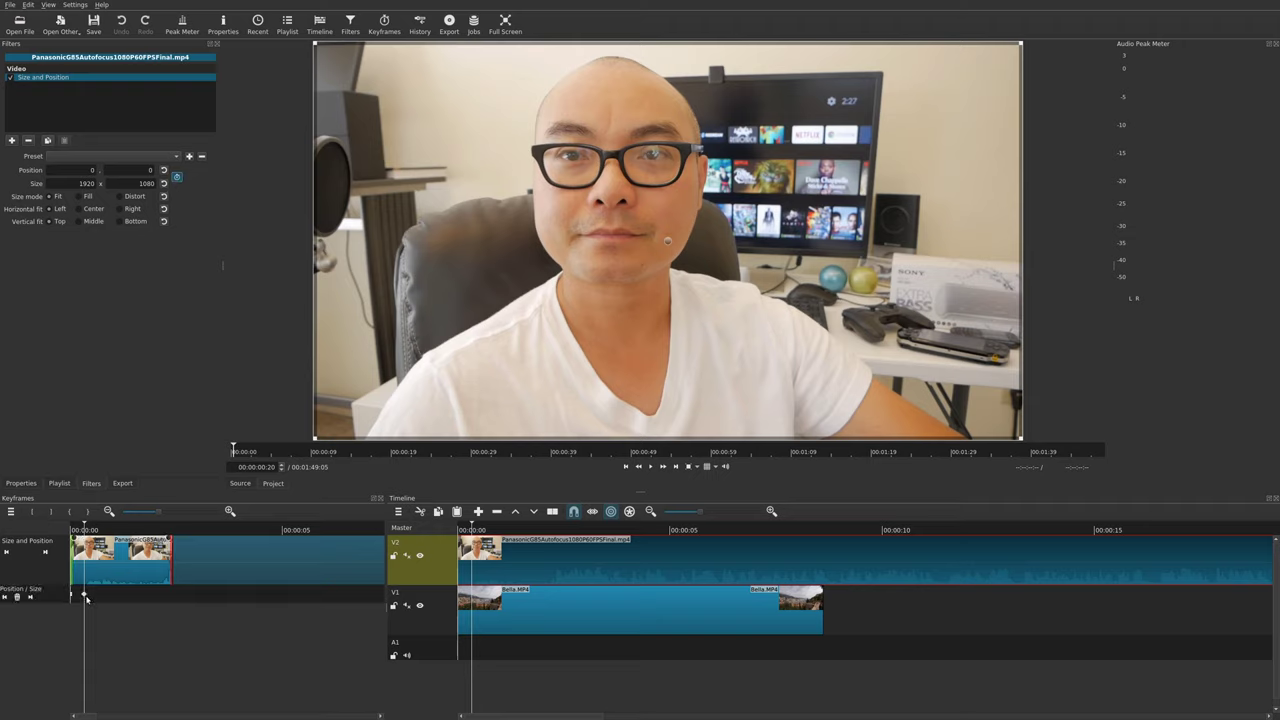
Keyframe a 679x314 top-right inset at 00:00:00:35 and hold it at 00:00:01:07.
left_click(95, 530)
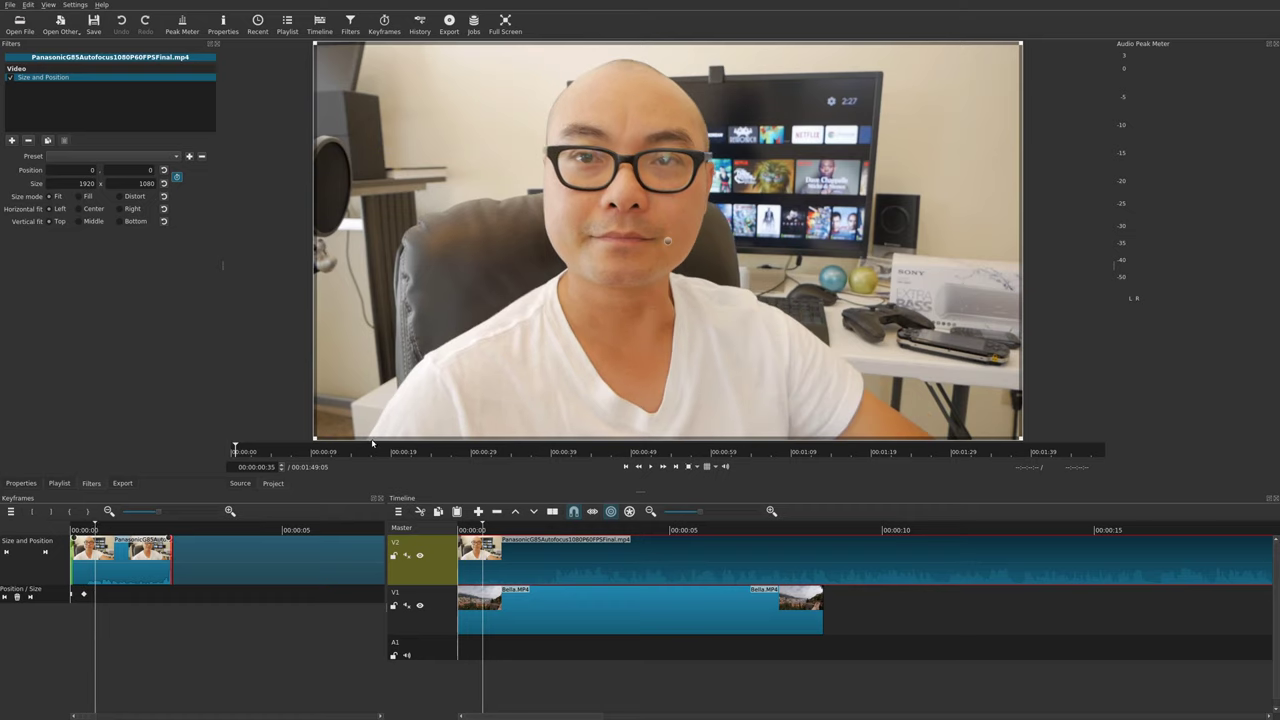
left_click_drag(314, 438, 829, 158)
mouse_move(944, 110)
left_mouse_down()
mouse_move(902, 109)
mouse_move(921, 110)
left_mouse_up()
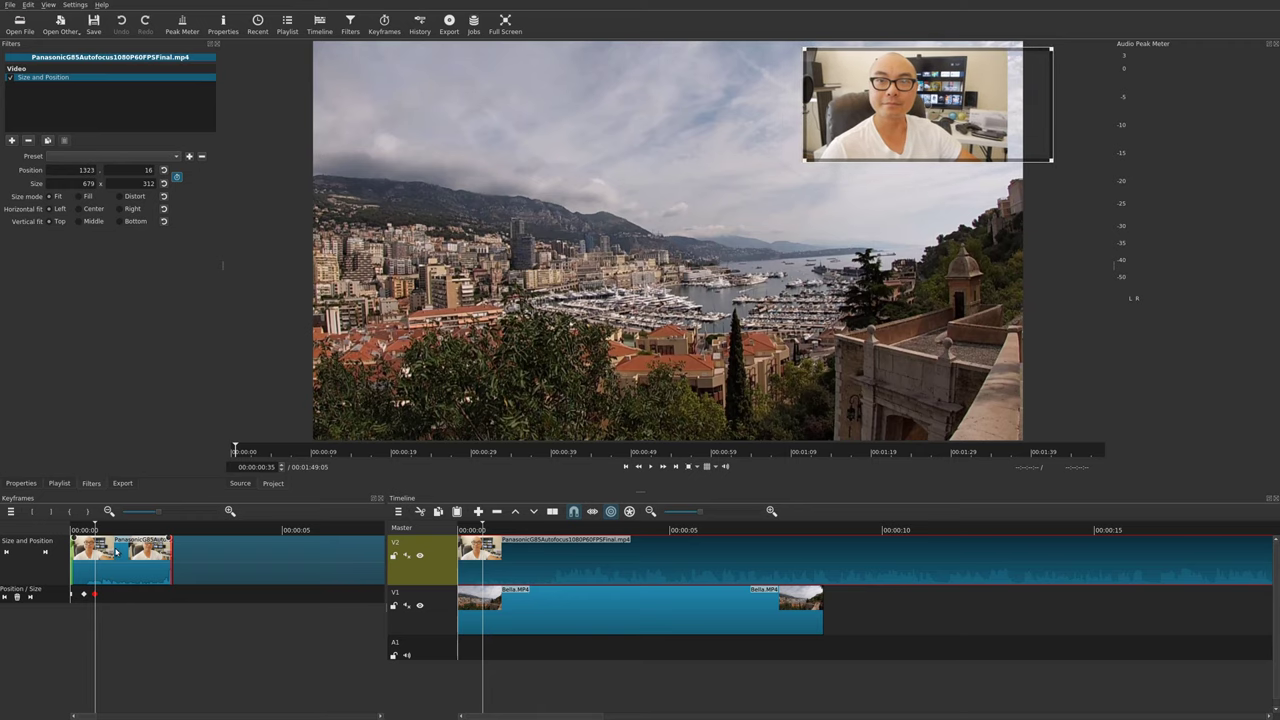
left_click(119, 540)
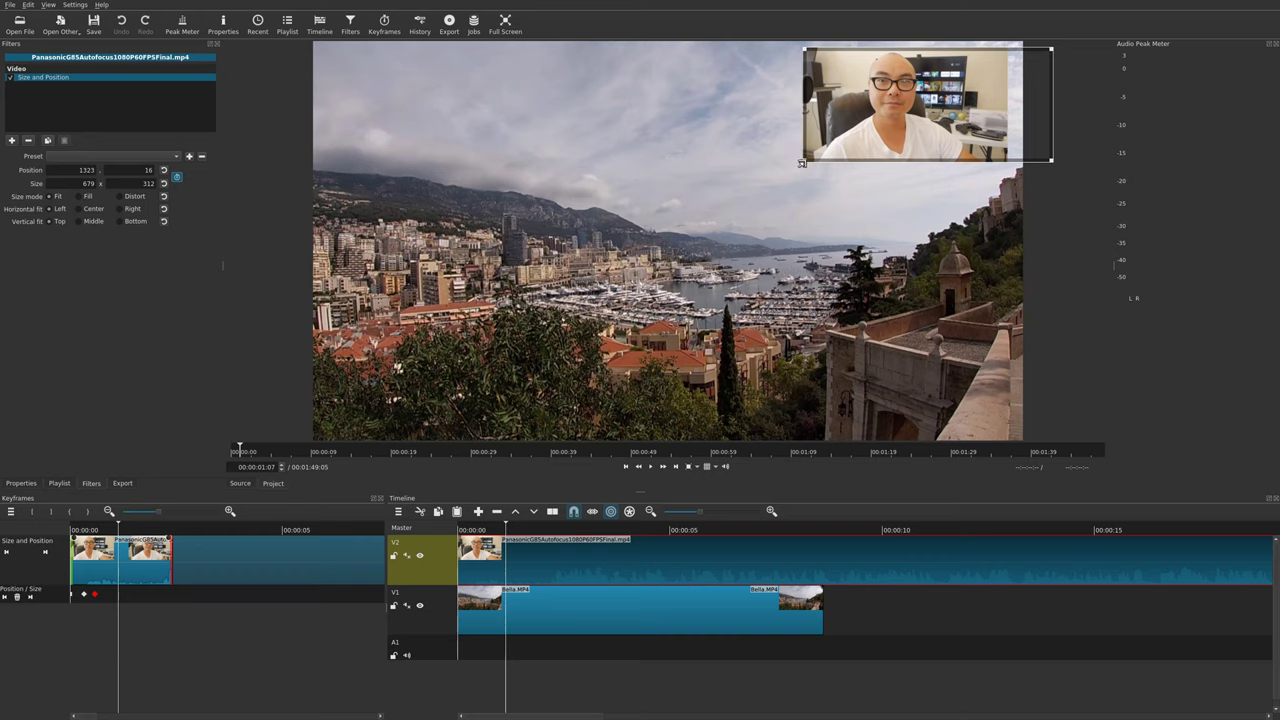
left_click_drag(801, 162, 801, 165)
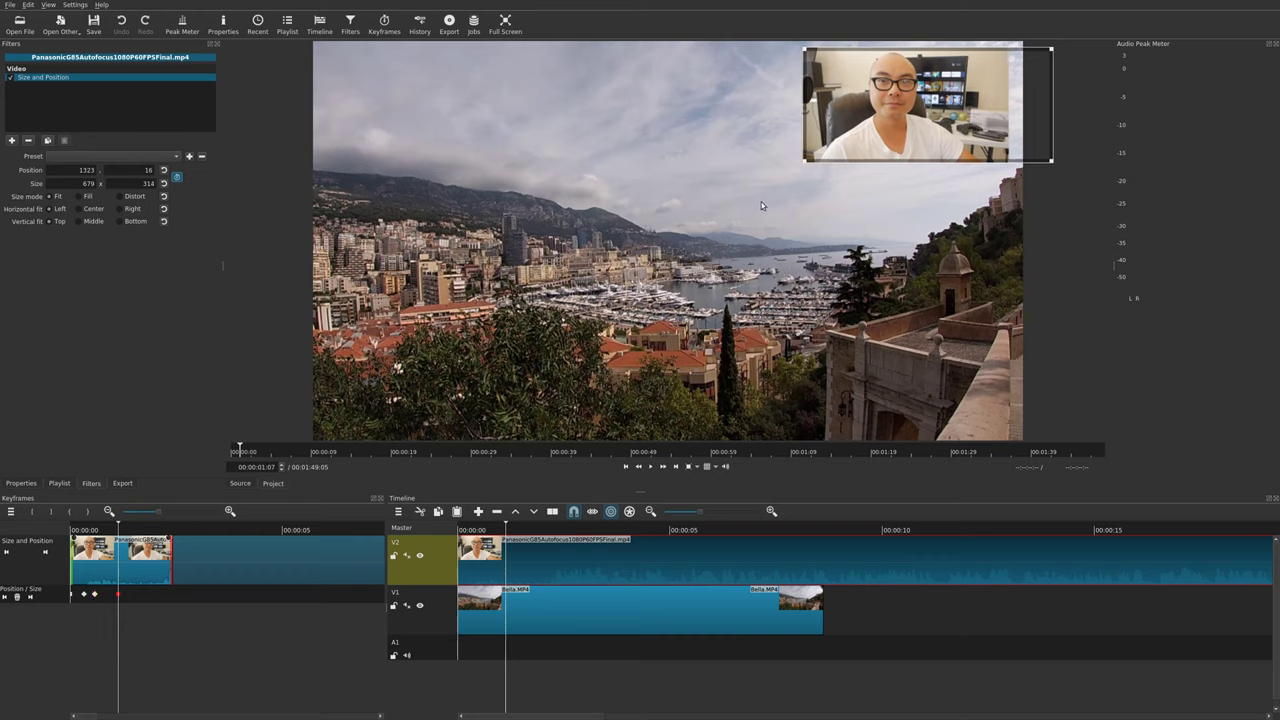
At 00:00:01:28, reset position to 0,0 and size to full 1920x1080.
left_click(133, 531)
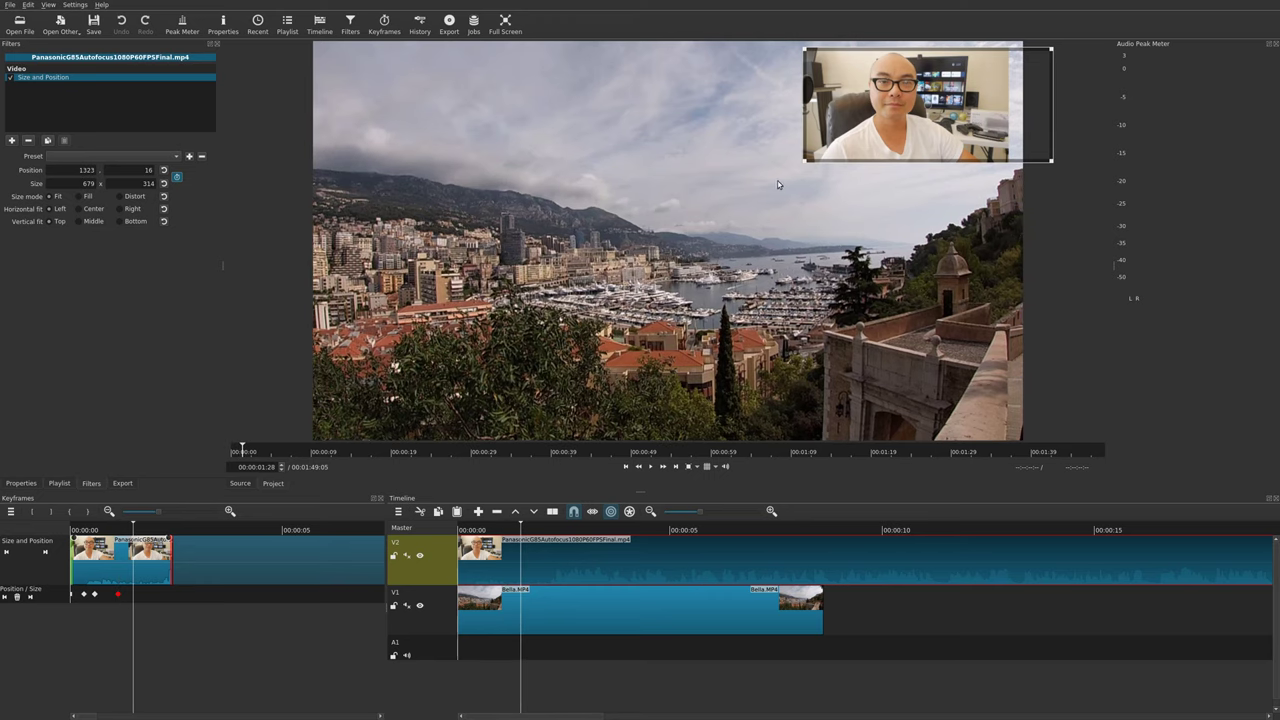
left_click(163, 170)
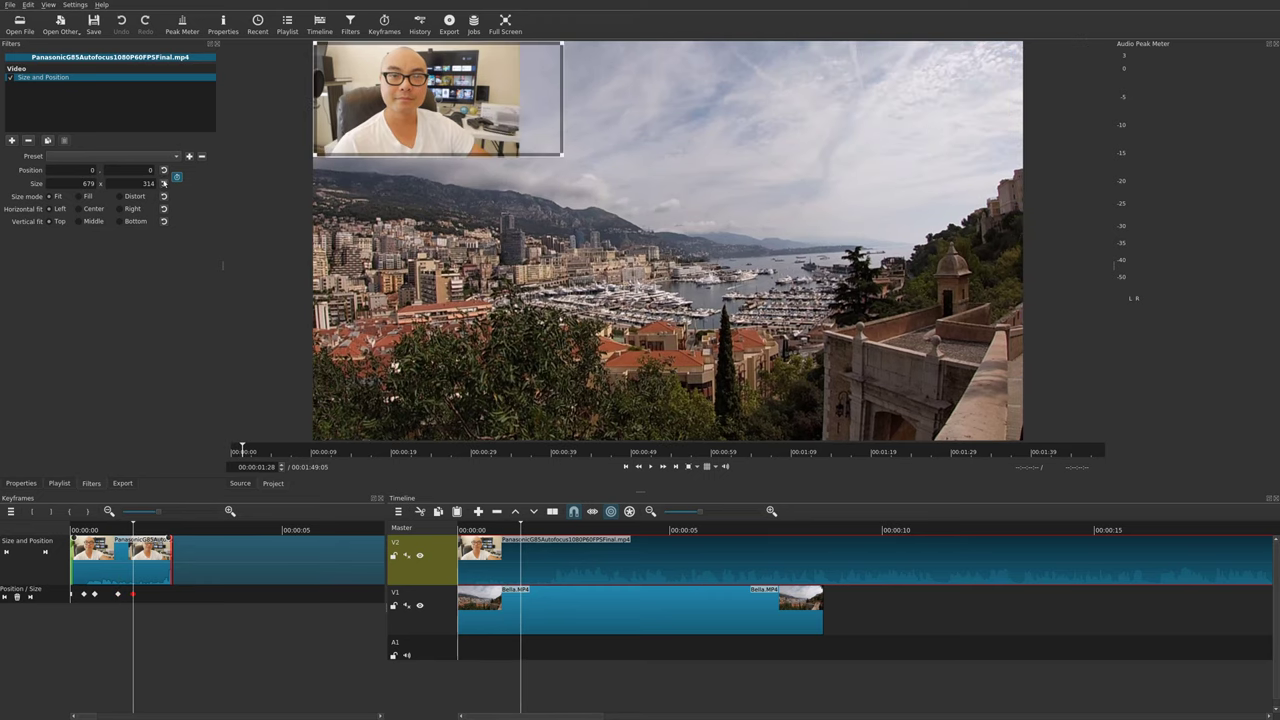
left_click(163, 183)
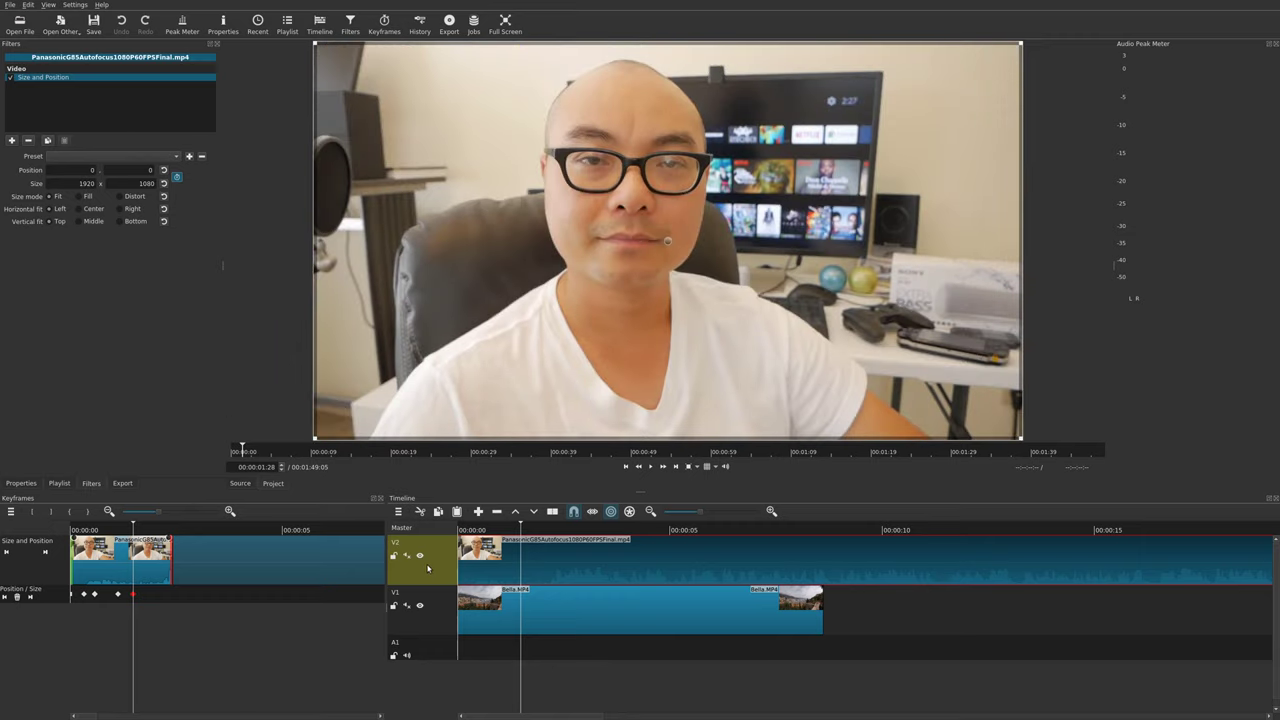
Replay the animation from the start, then extend the Size and Position filter to 00:00:05:04.
left_click(469, 530)
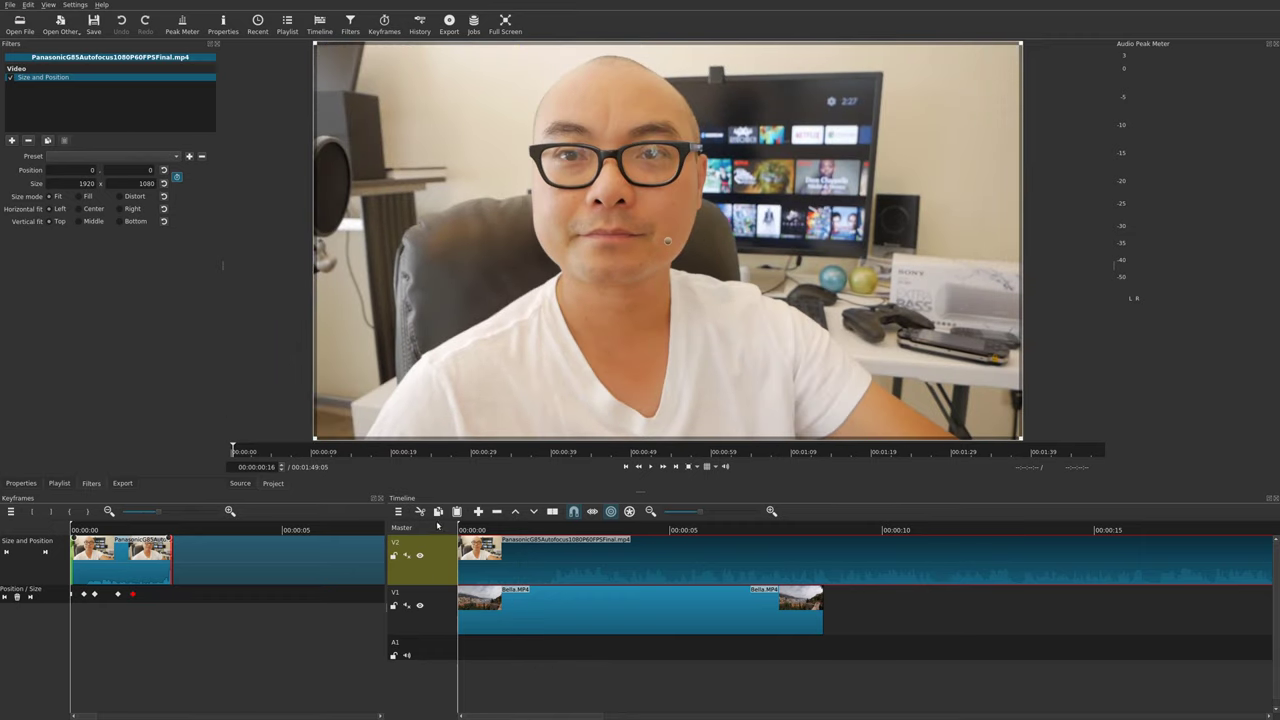
left_click_drag(437, 525, 292, 547)
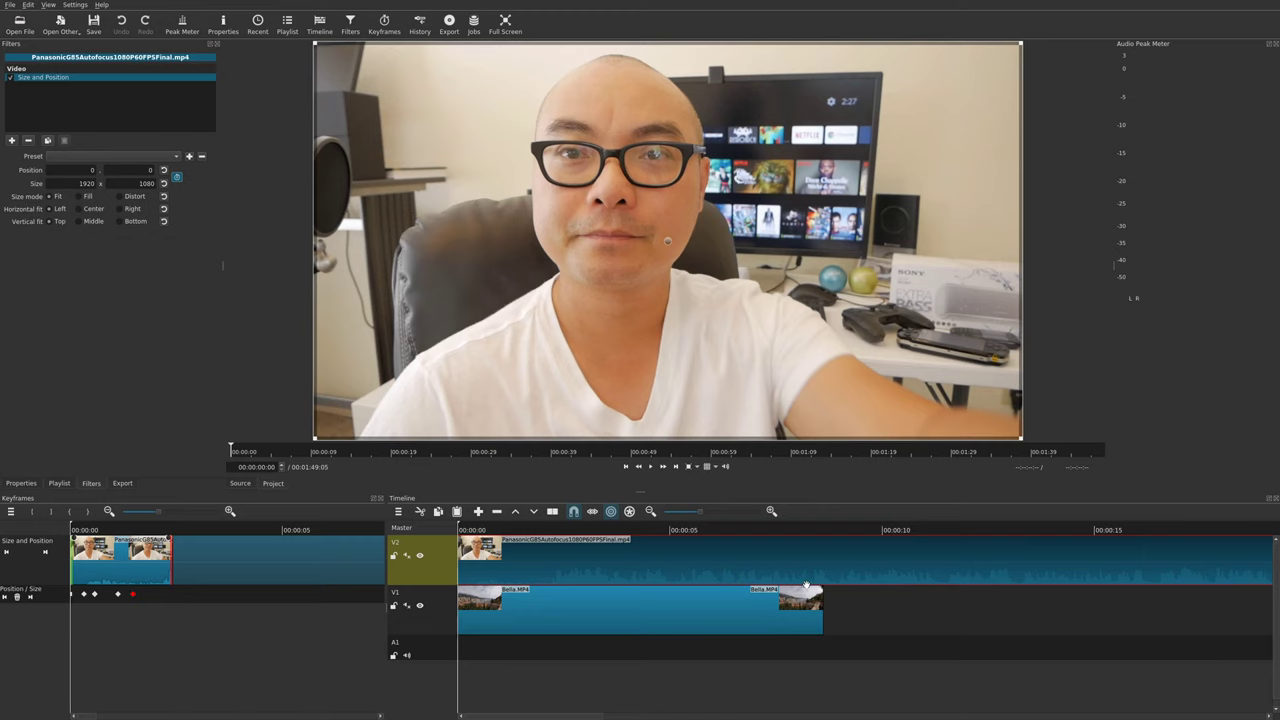
key("space")
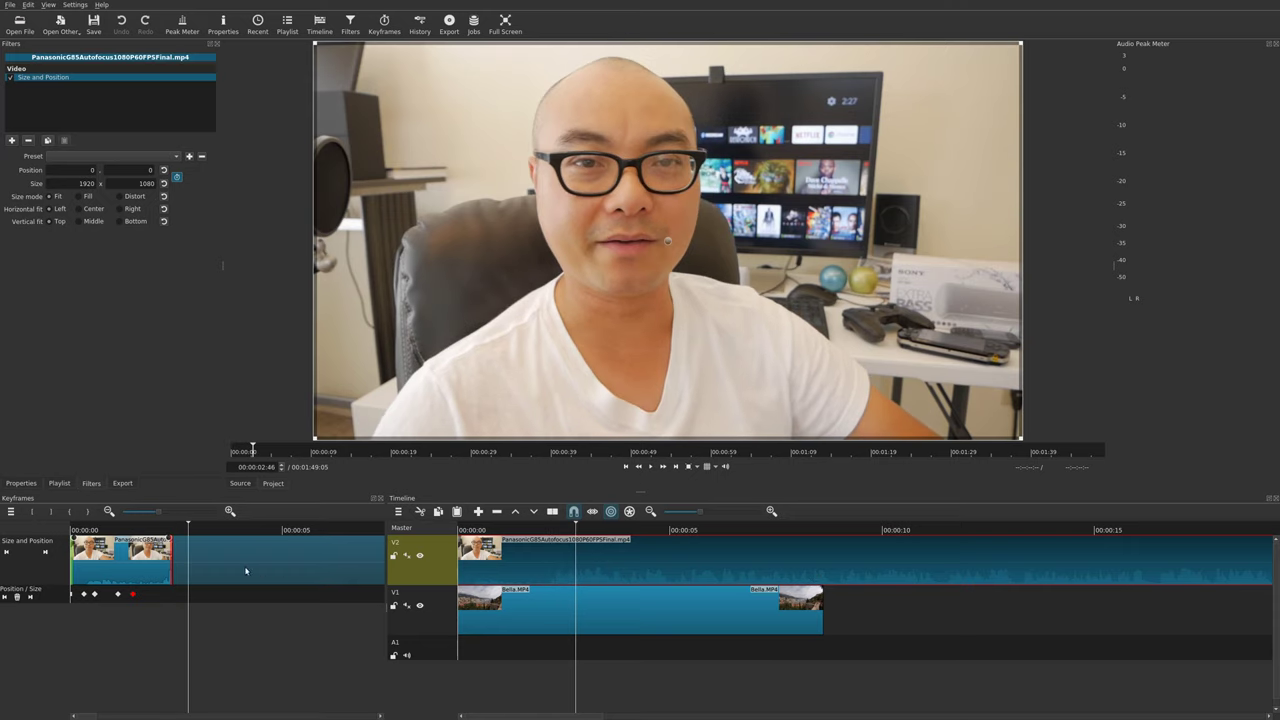
key("space")
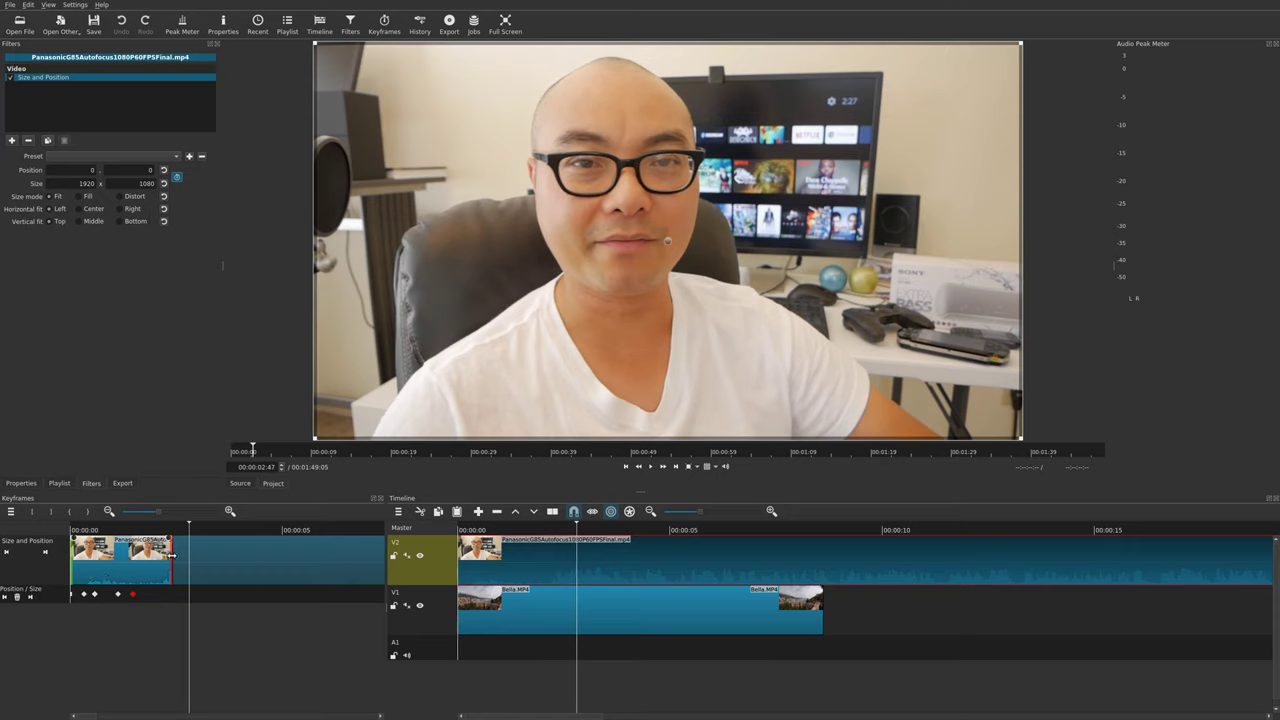
left_click_drag(172, 555, 298, 563)
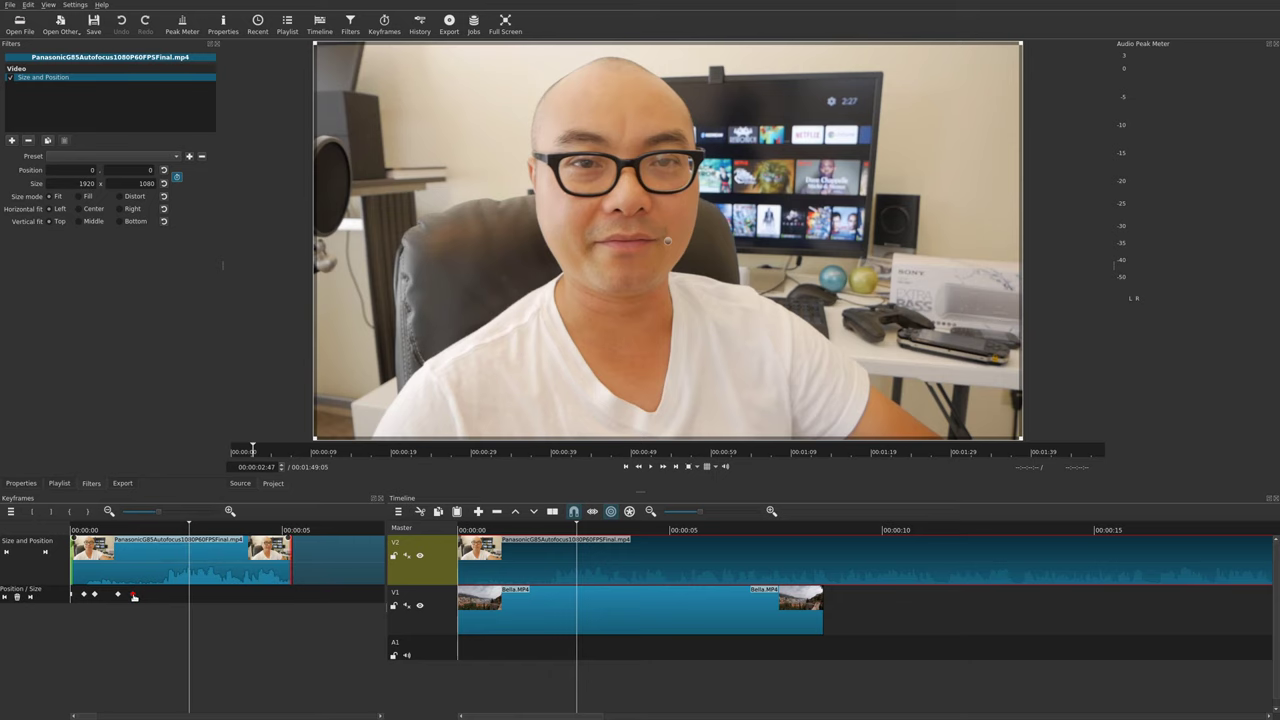
Move the two shrink keyframes later, to 00:00:03:49 and 00:00:03:27, then return to the start.
left_click_drag(134, 595, 233, 594)
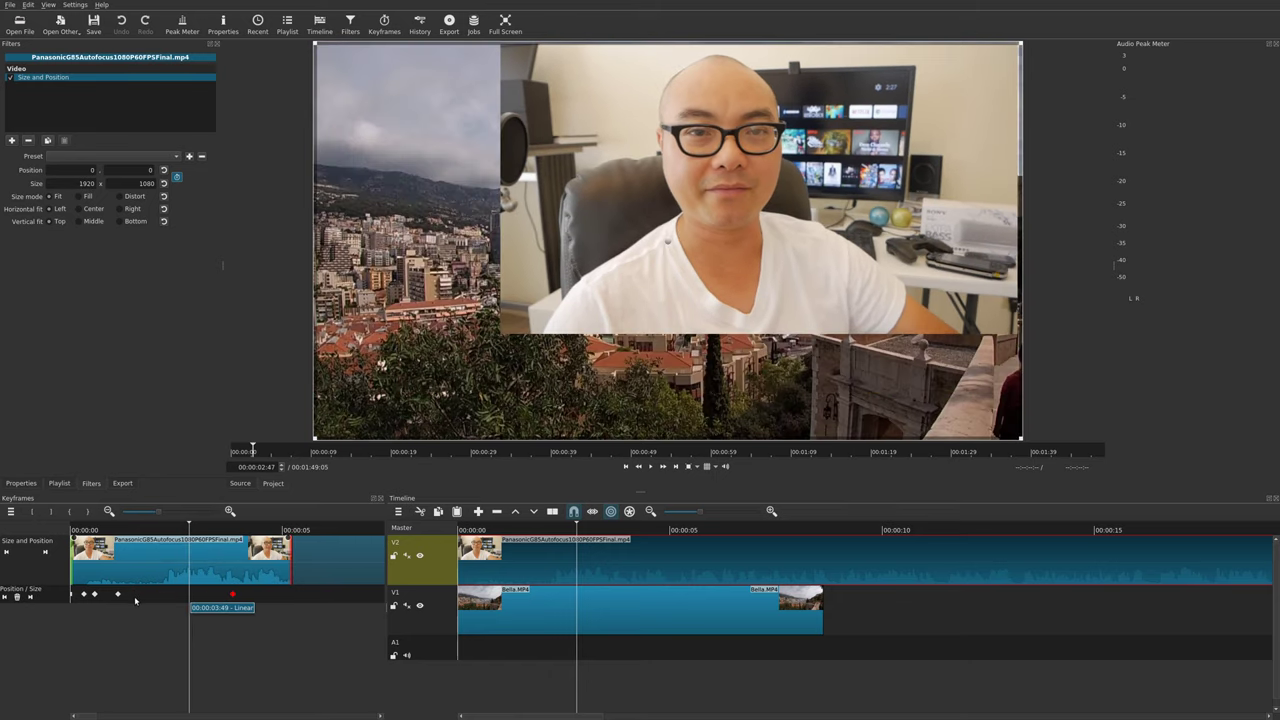
left_click_drag(119, 595, 218, 595)
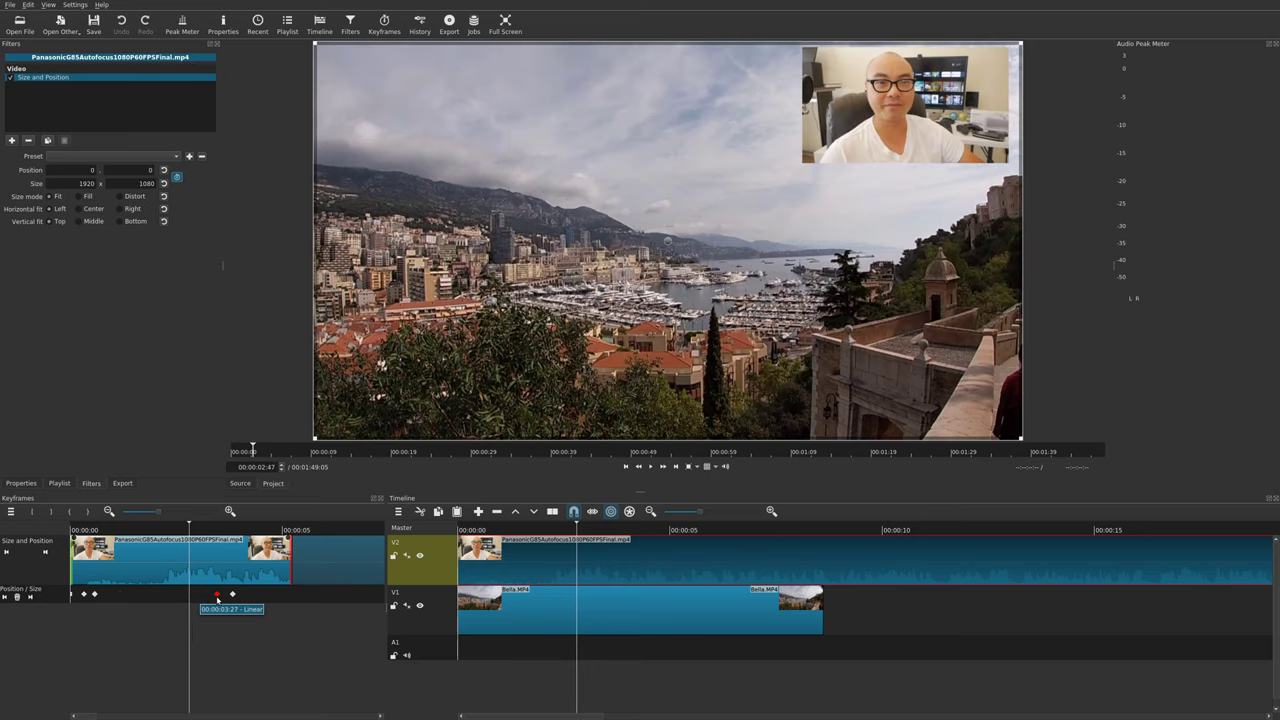
key("Home")
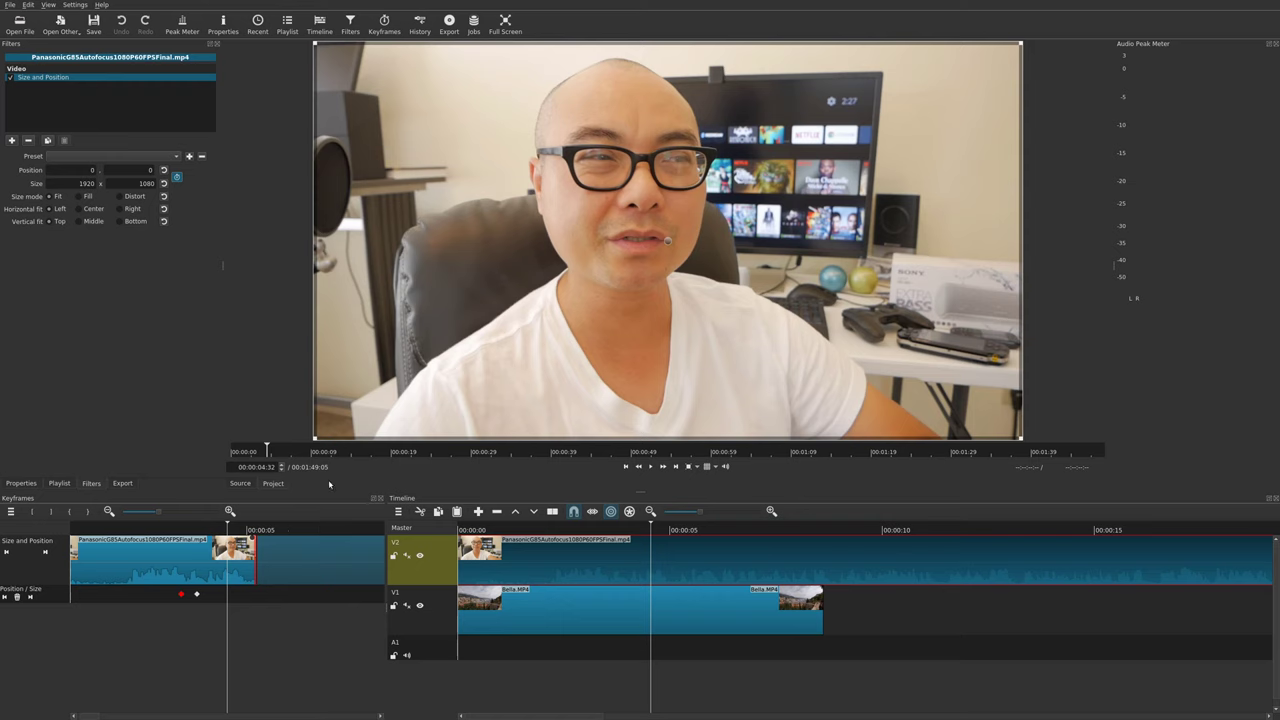
Shrink the inset further and move it left, then reset position and size to full frame later.
left_click_drag(317, 441, 880, 144)
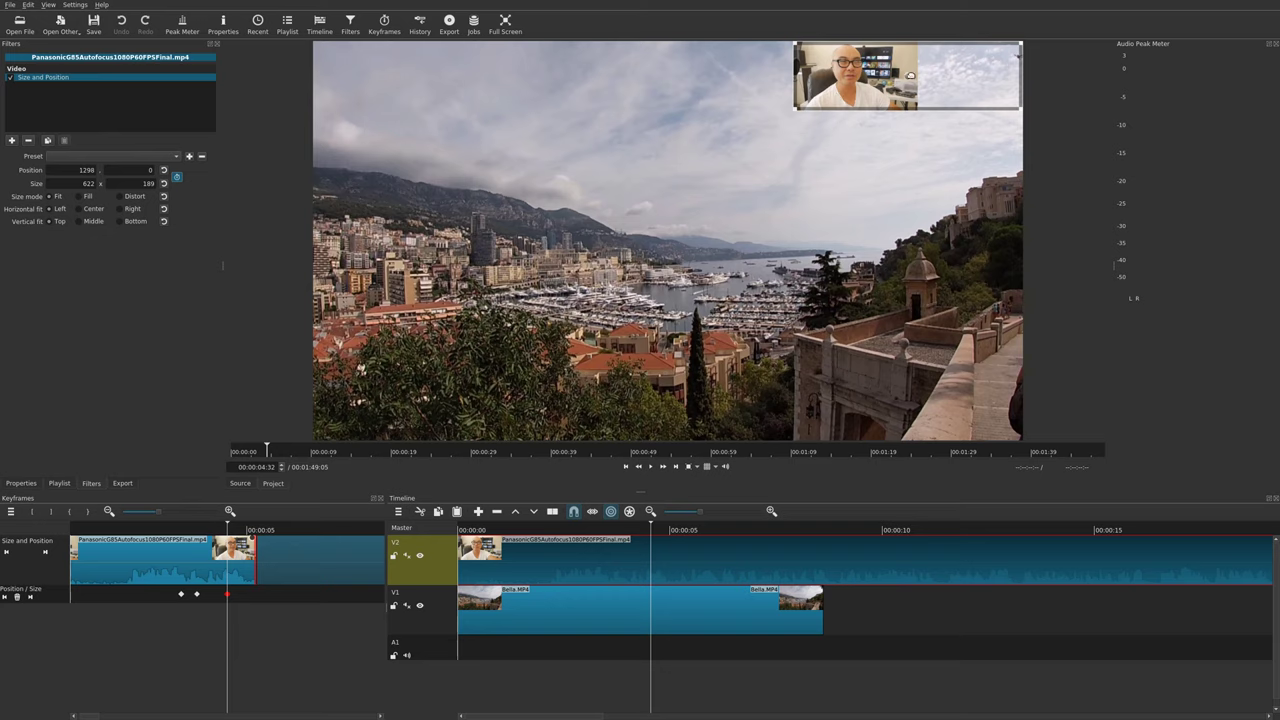
left_click_drag(909, 76, 443, 227)
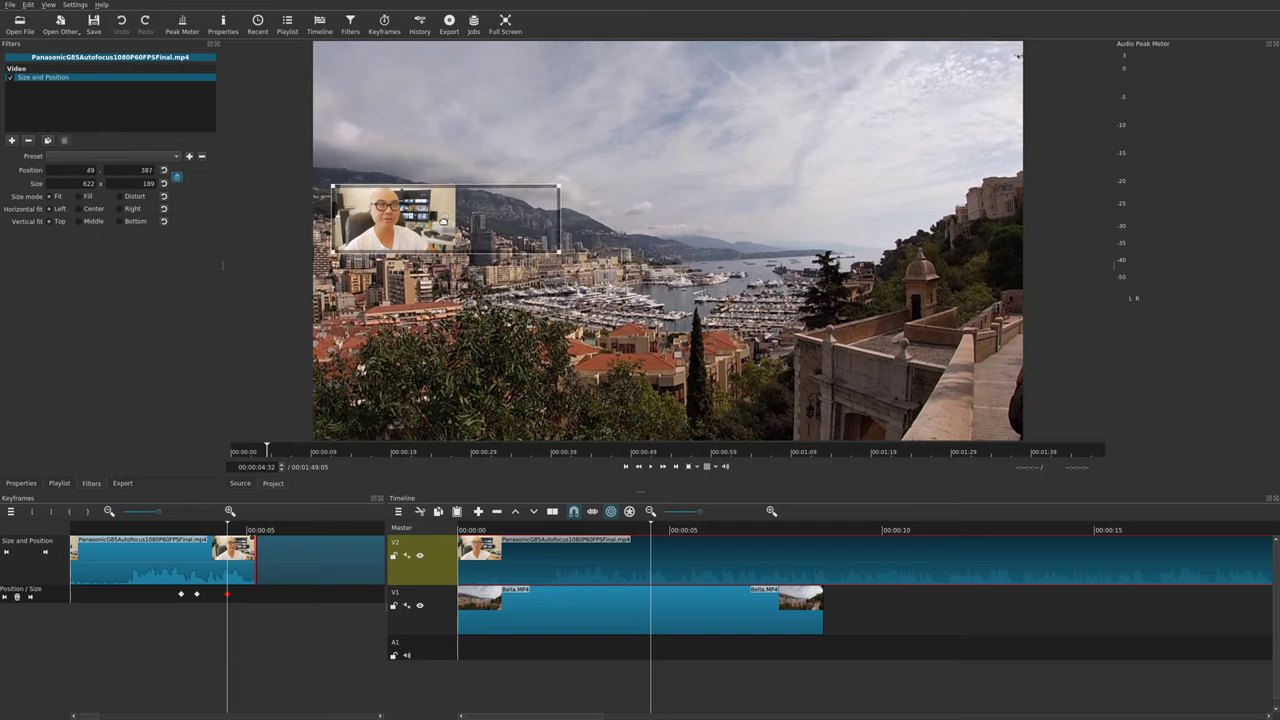
left_click(238, 538)
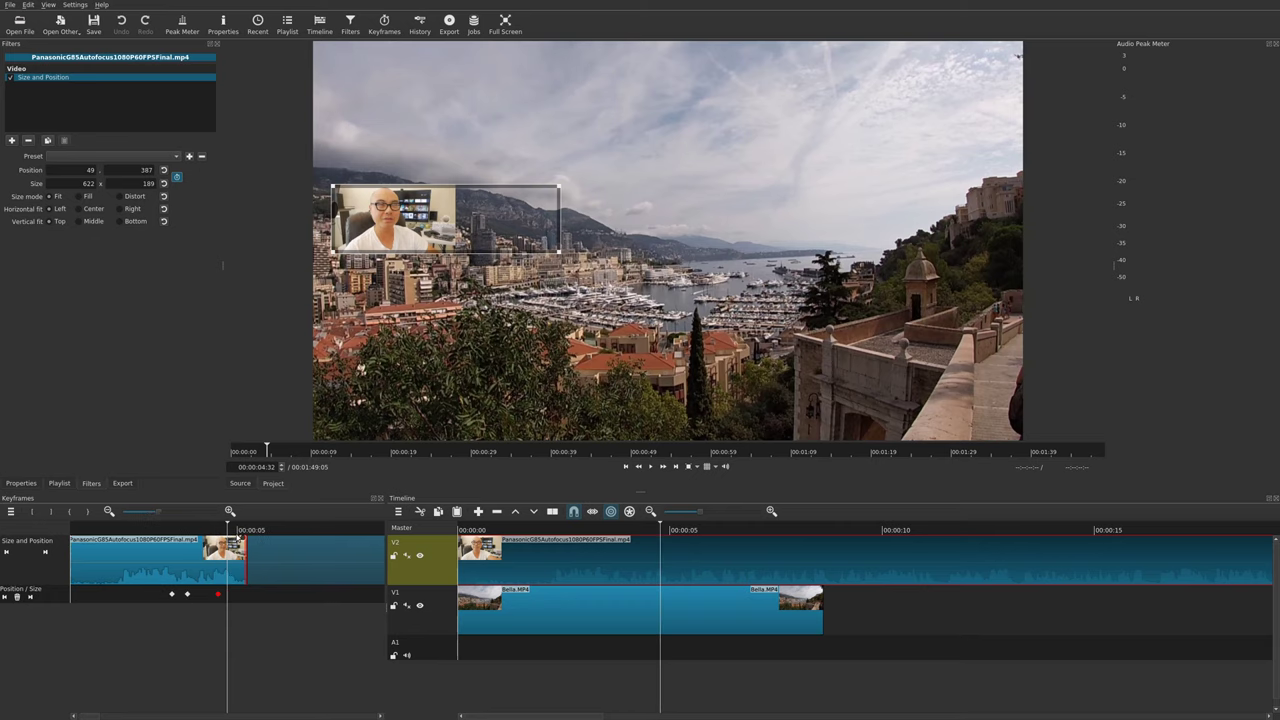
left_click_drag(238, 538, 229, 533)
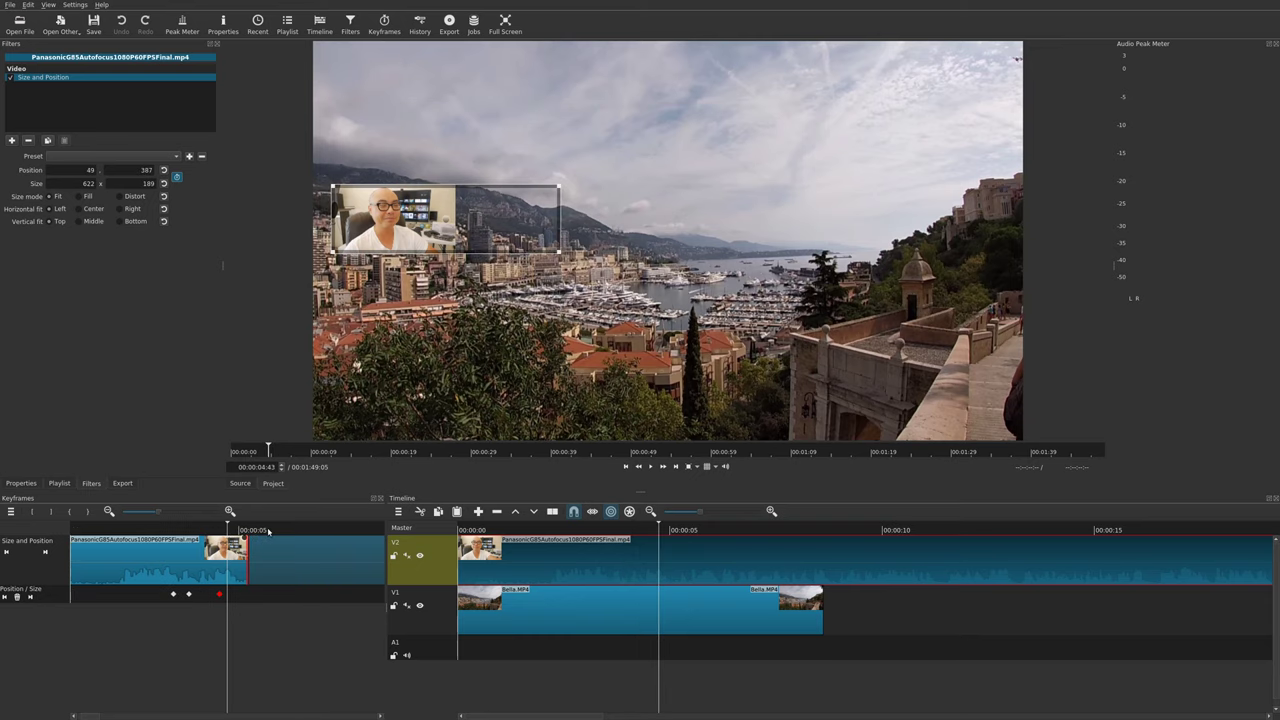
left_click(164, 170)
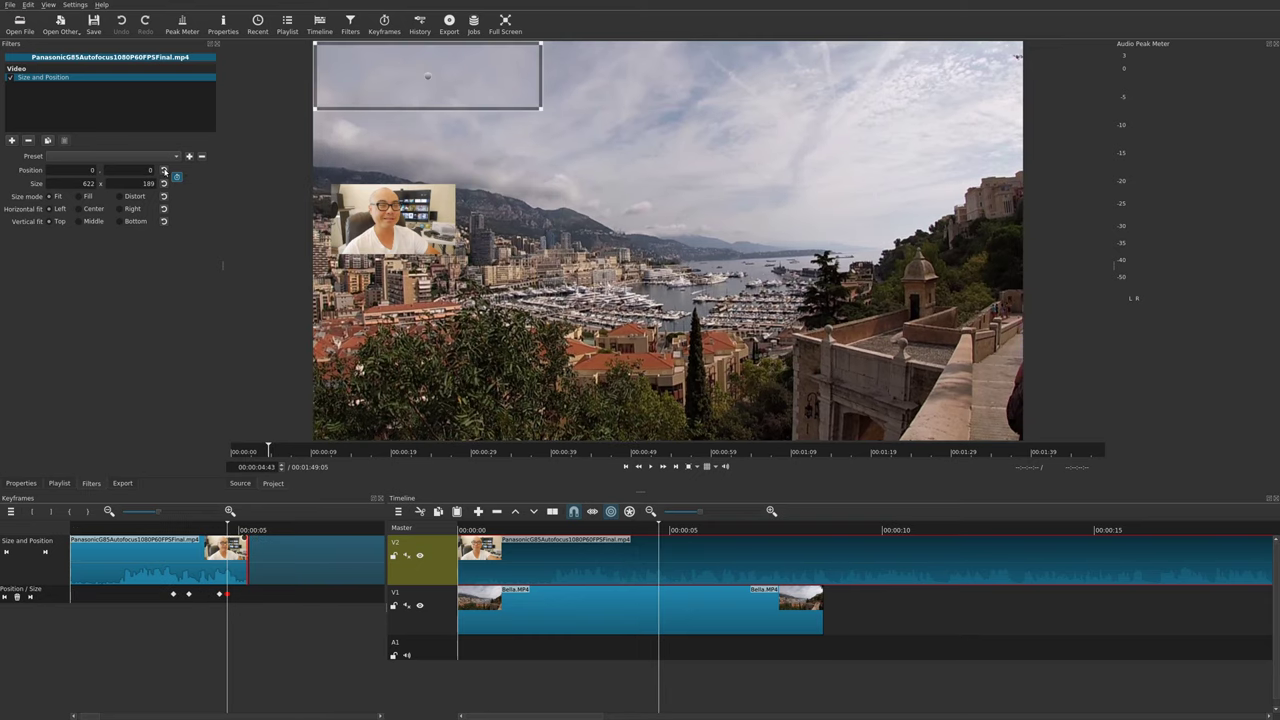
left_click(164, 183)
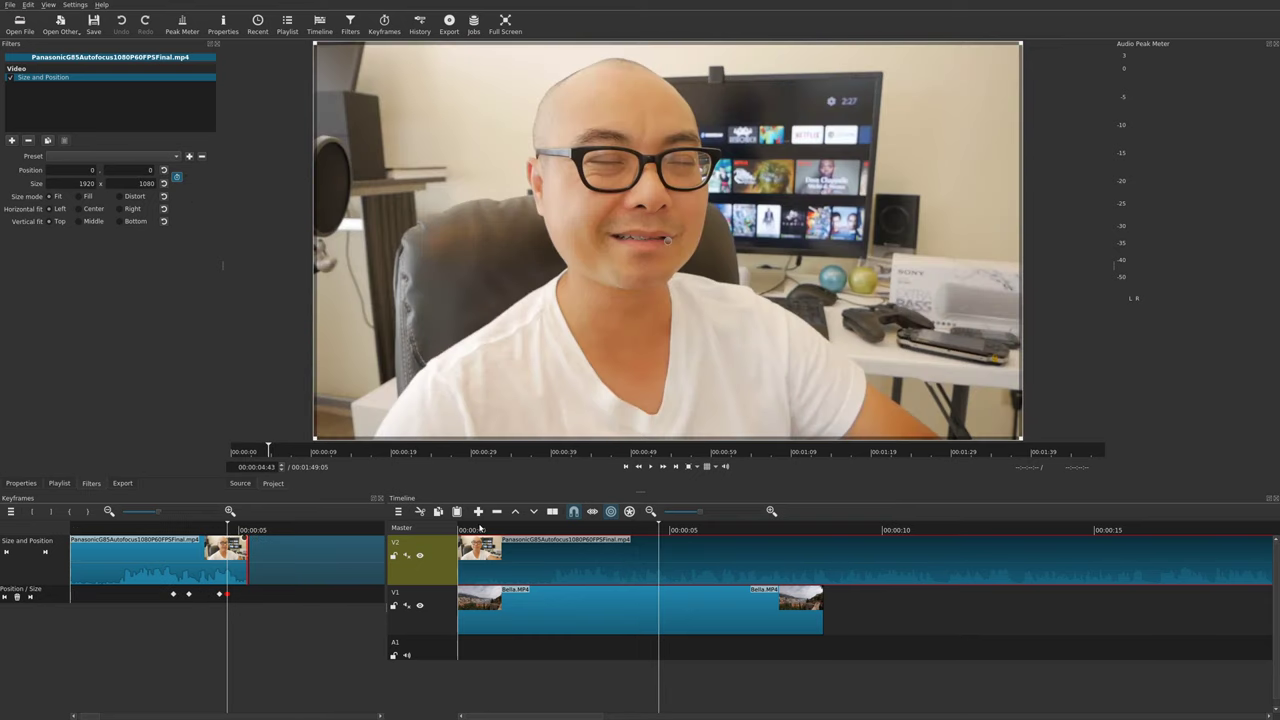
Play the animation from the clip start to check the new motion.
key("Home")
key("space")
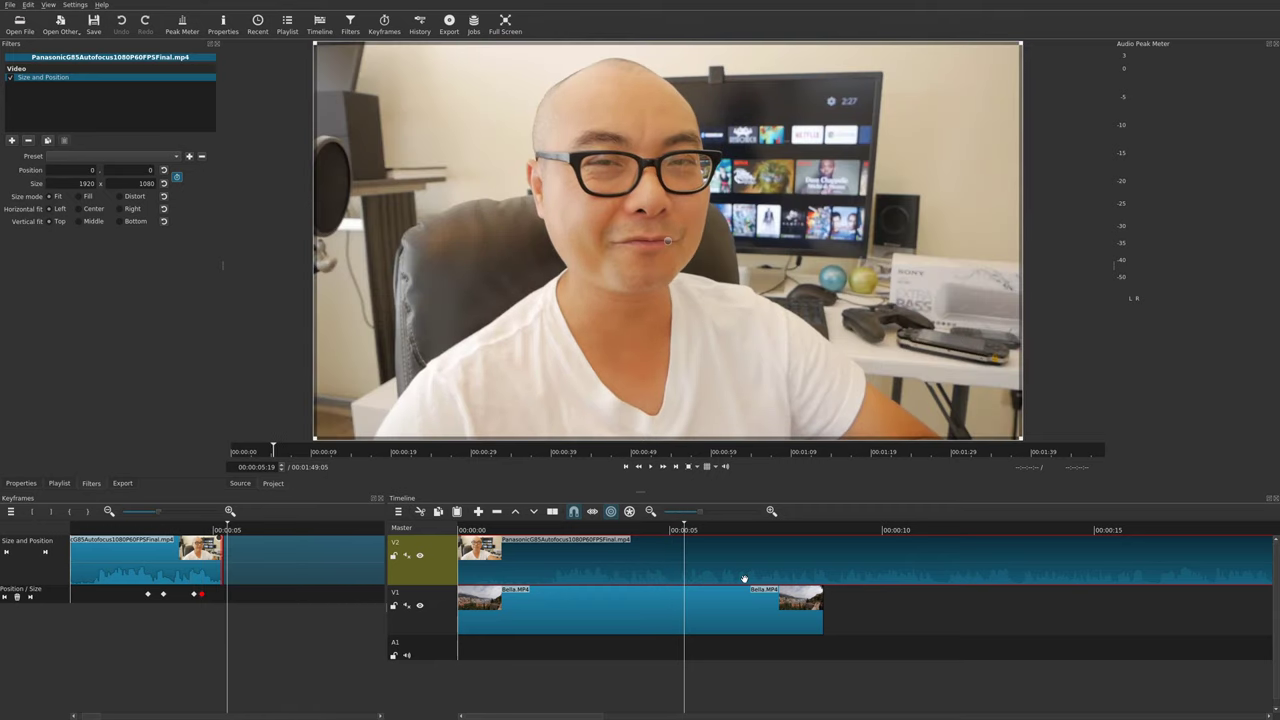
key("space")
Rewind the playhead to the very start of the timeline.
left_click(467, 530)
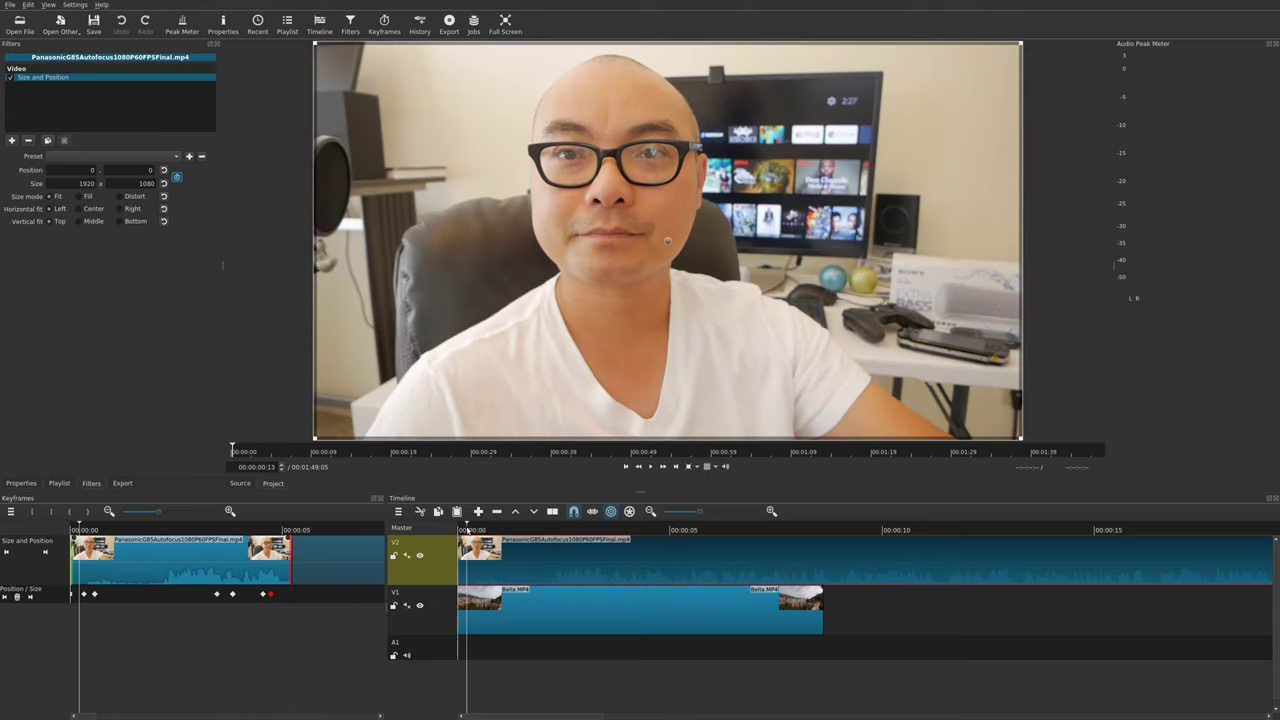
left_click_drag(467, 530, 416, 530)
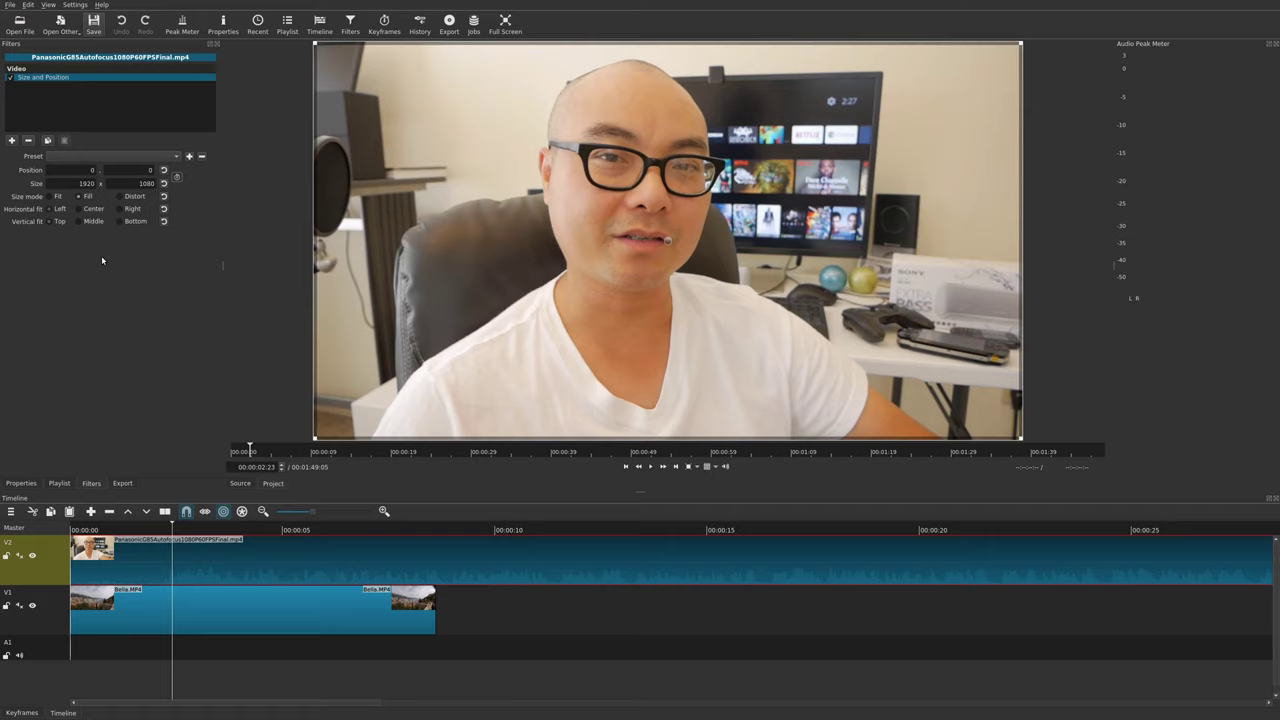
Try the Bottom Left preset, then apply Bottom Right for a 960x540 inset at 960,540.
left_click(143, 157)
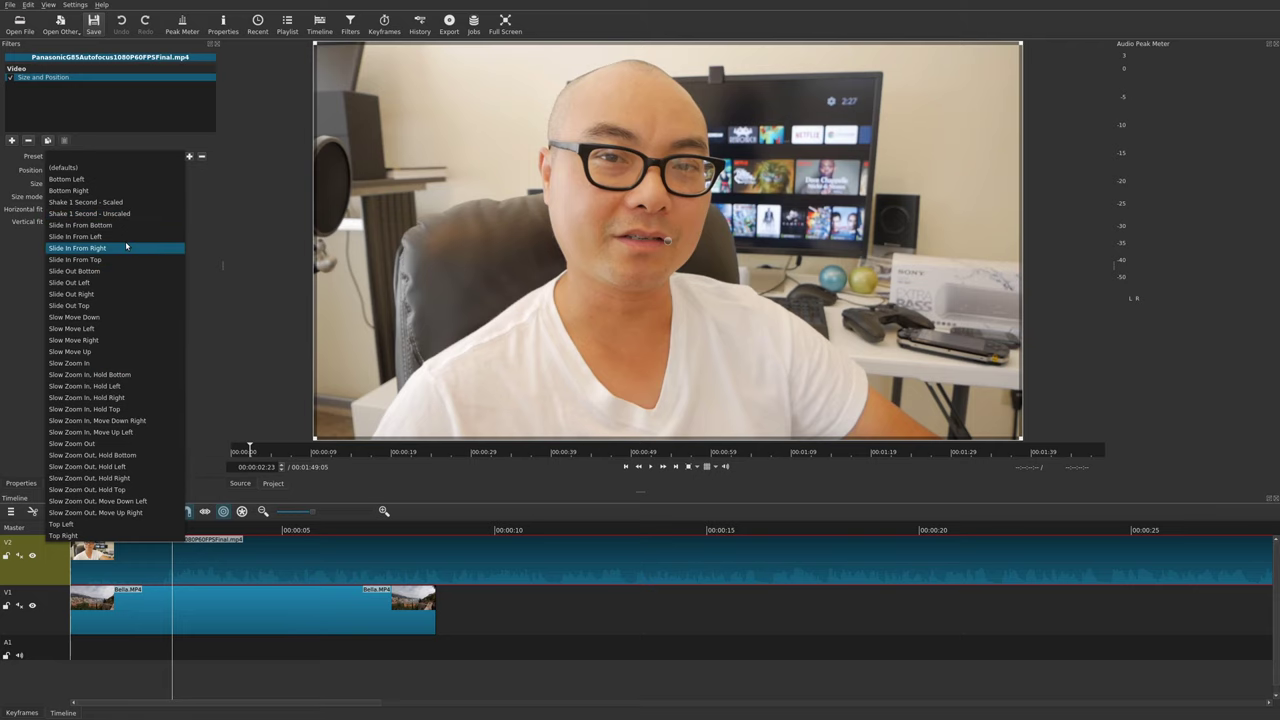
left_click(97, 182)
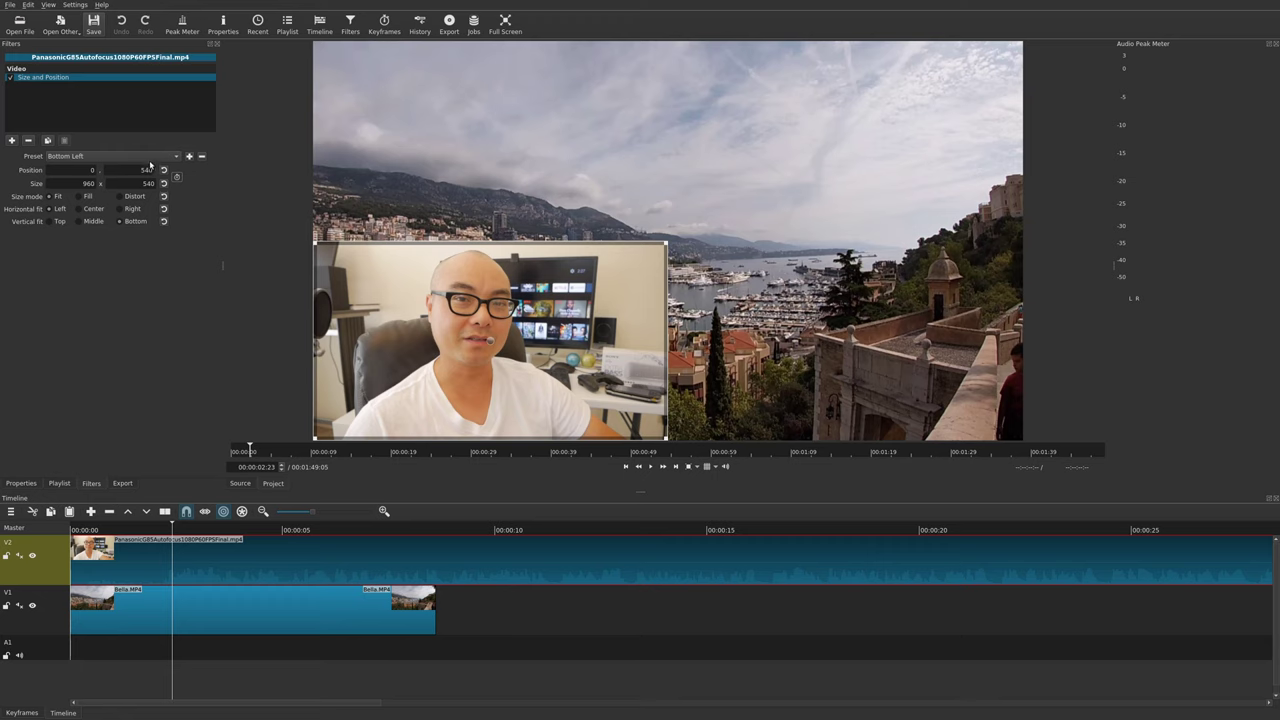
left_click(150, 160)
left_click(130, 168)
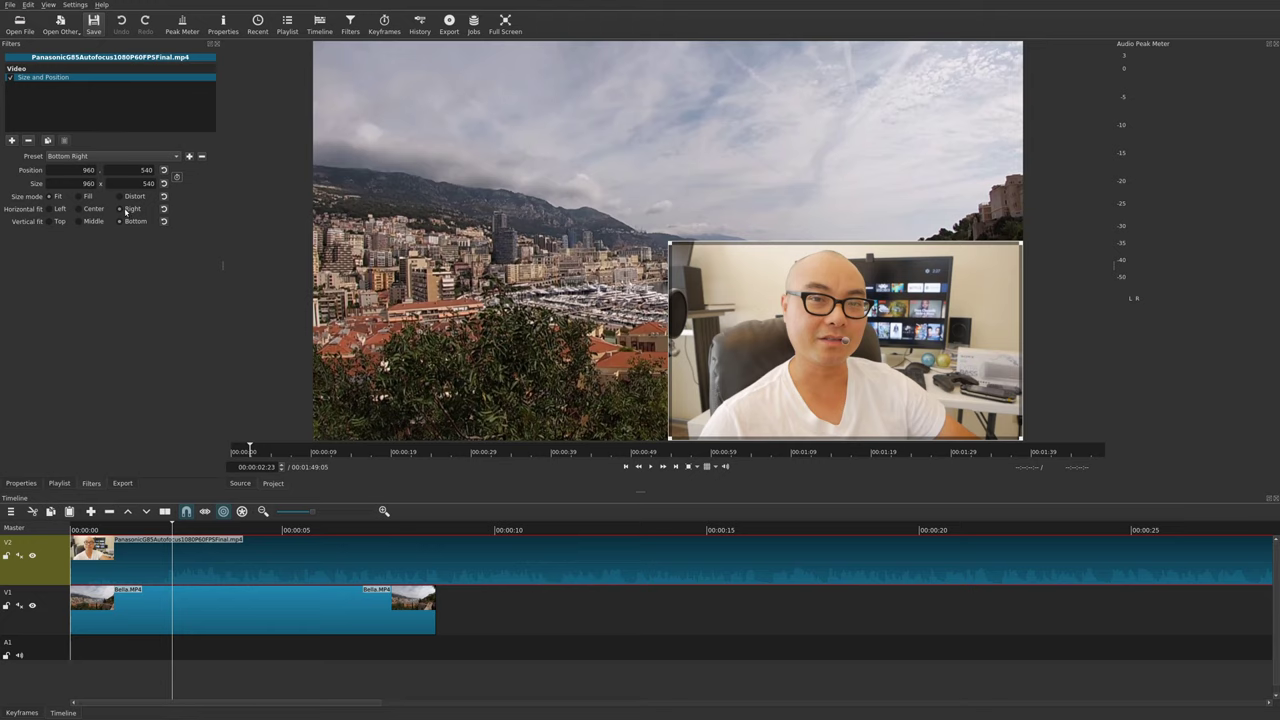
left_click(129, 157)
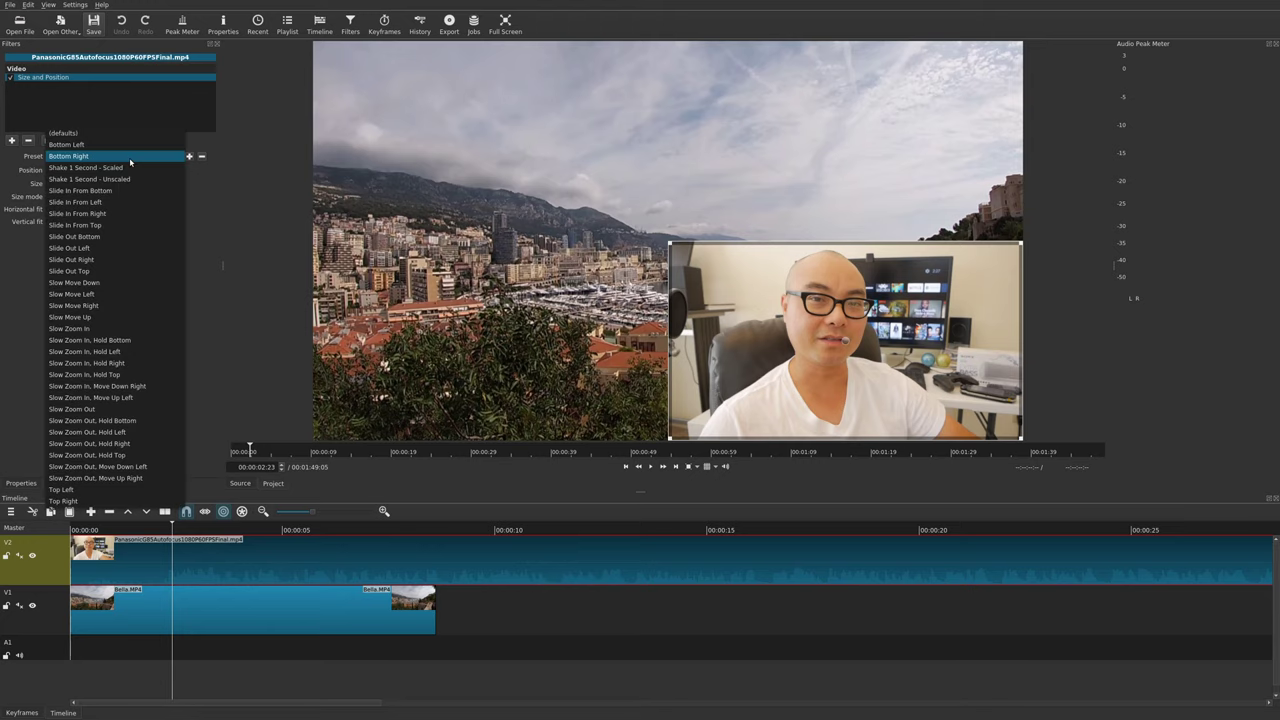
Apply the Slide In From Left preset and play it from the start.
left_click(94, 204)
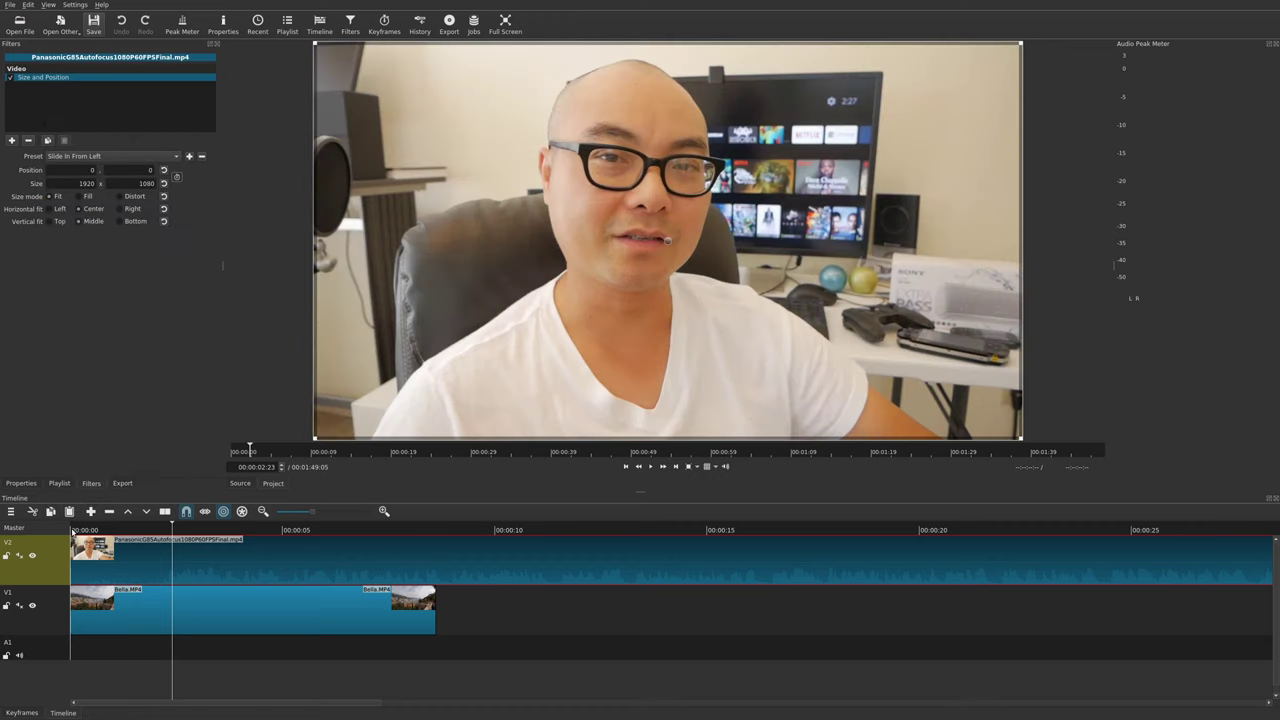
left_click(73, 531)
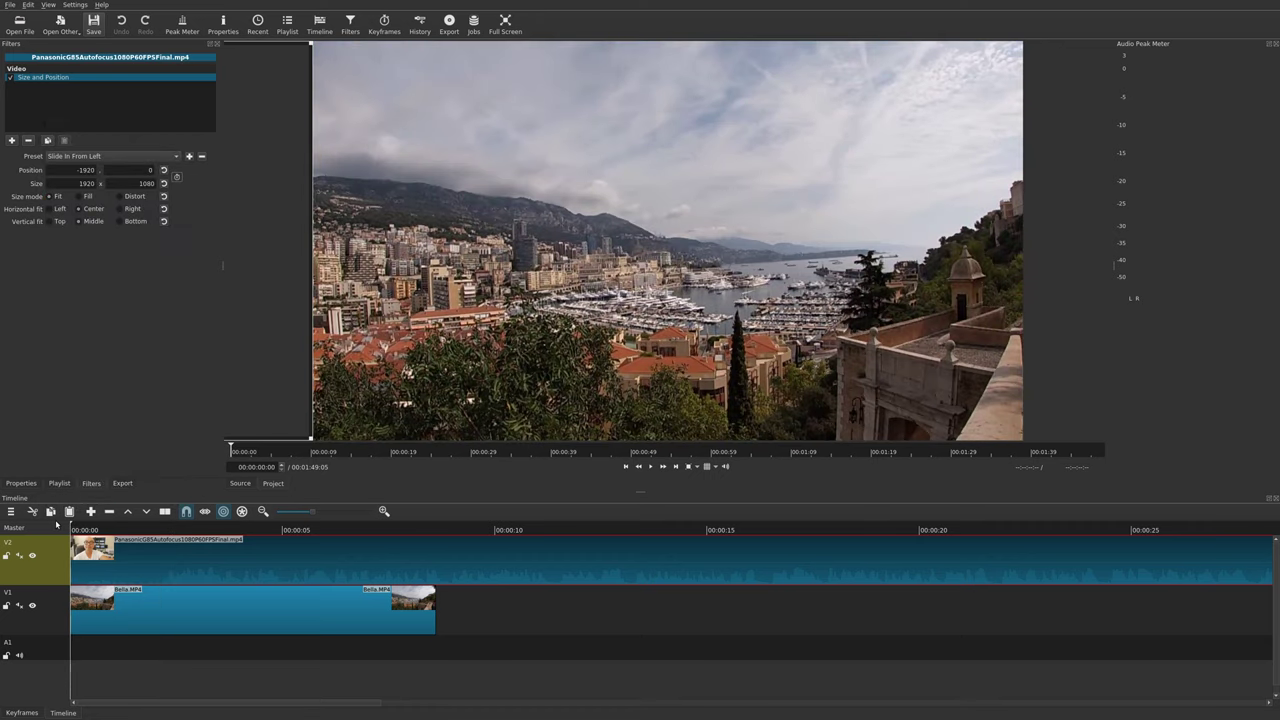
key("space")
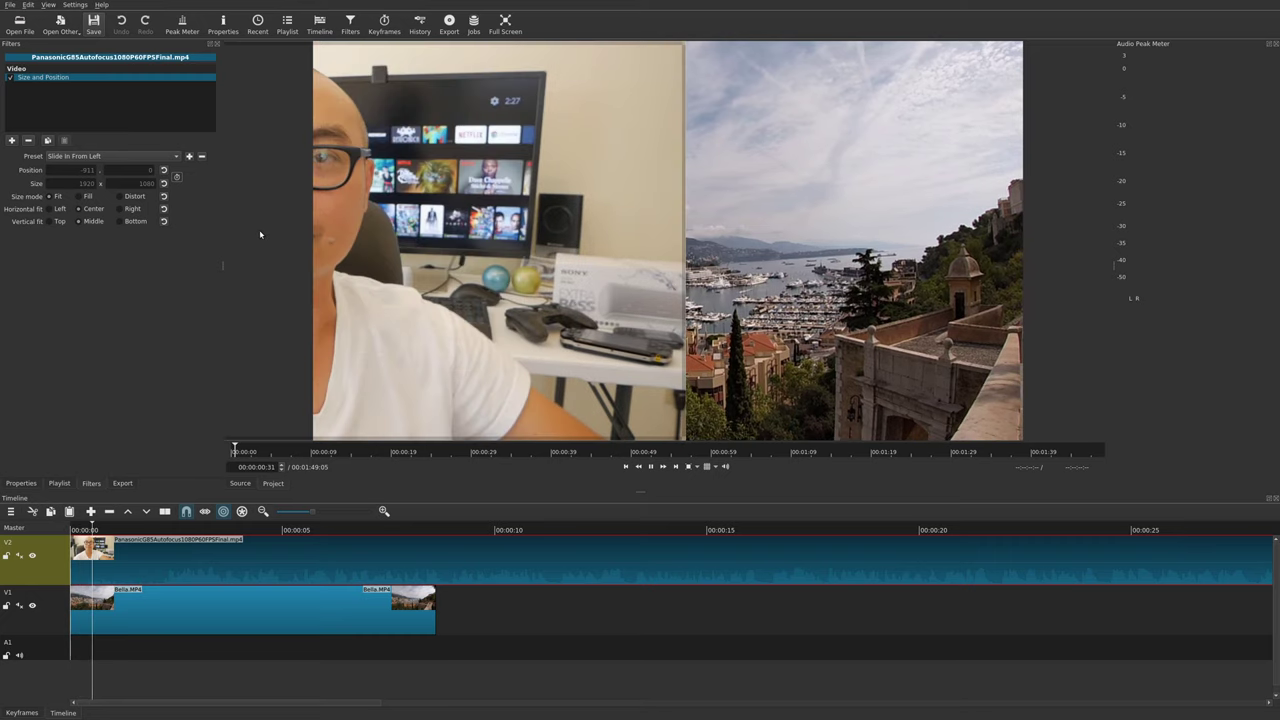
Switch to the Slow Move Left preset and show its Size and Position keyframe track.
left_click(170, 156)
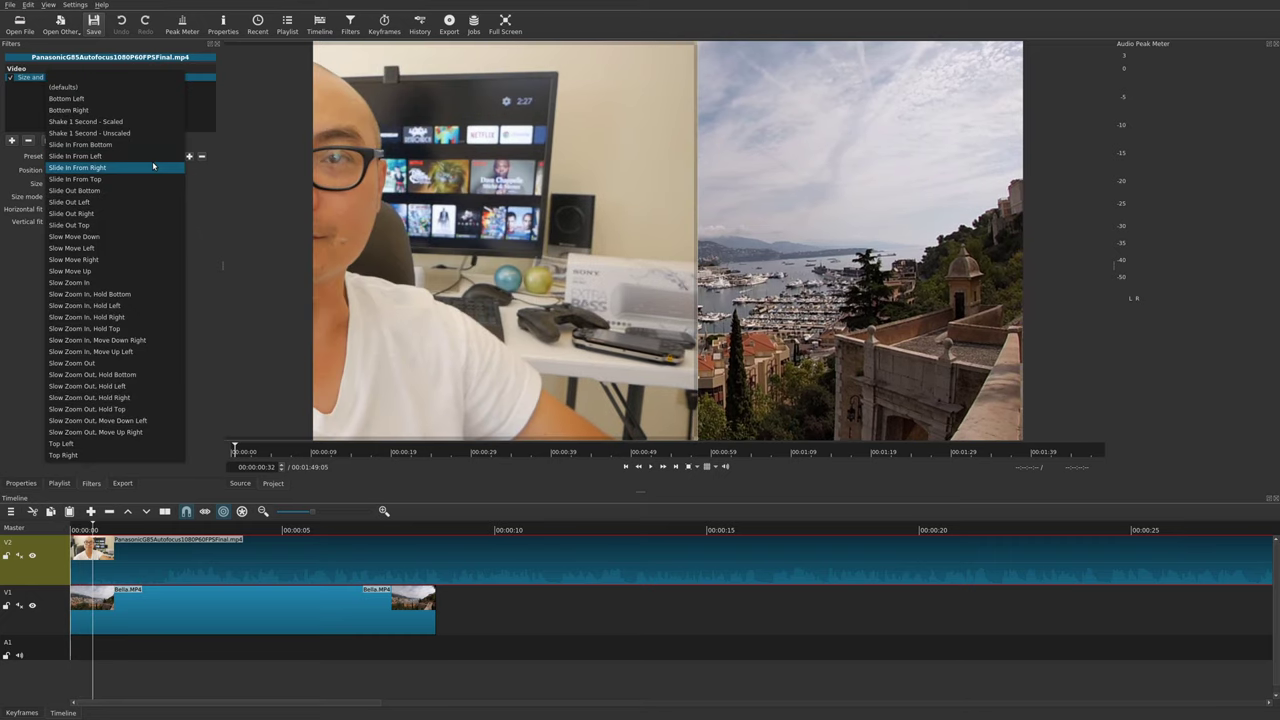
left_click(127, 248)
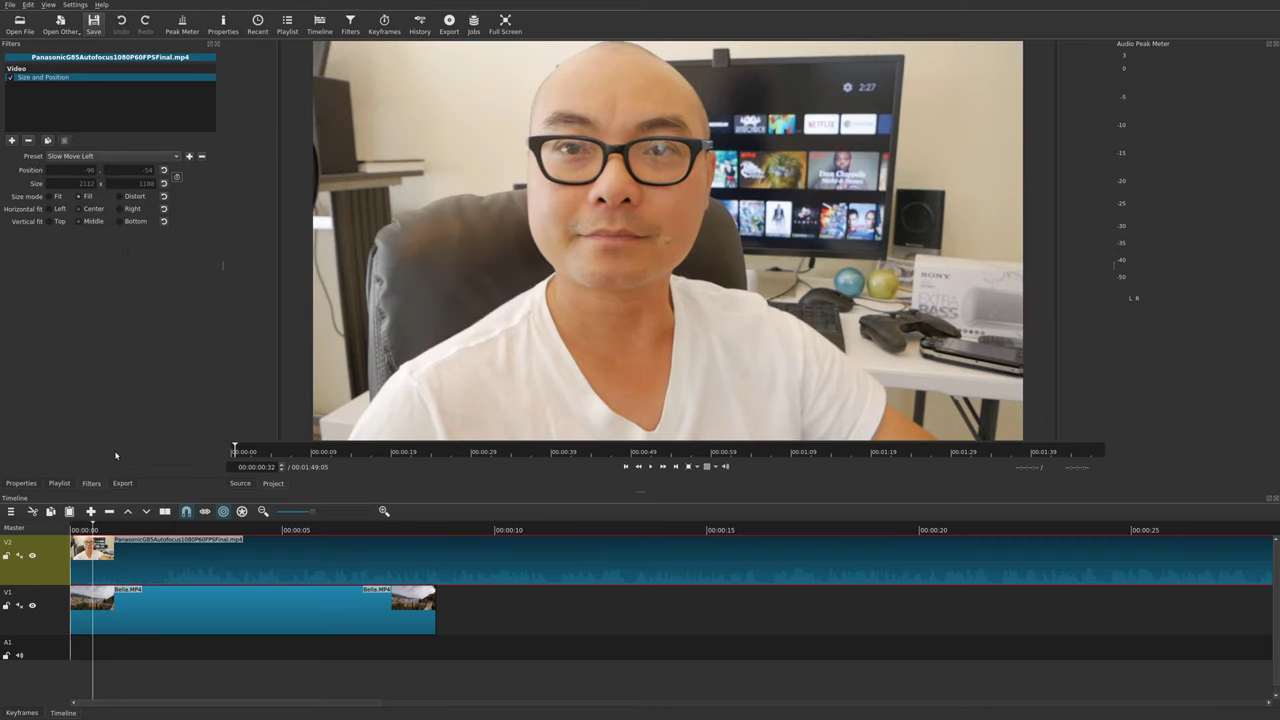
left_click(22, 712)
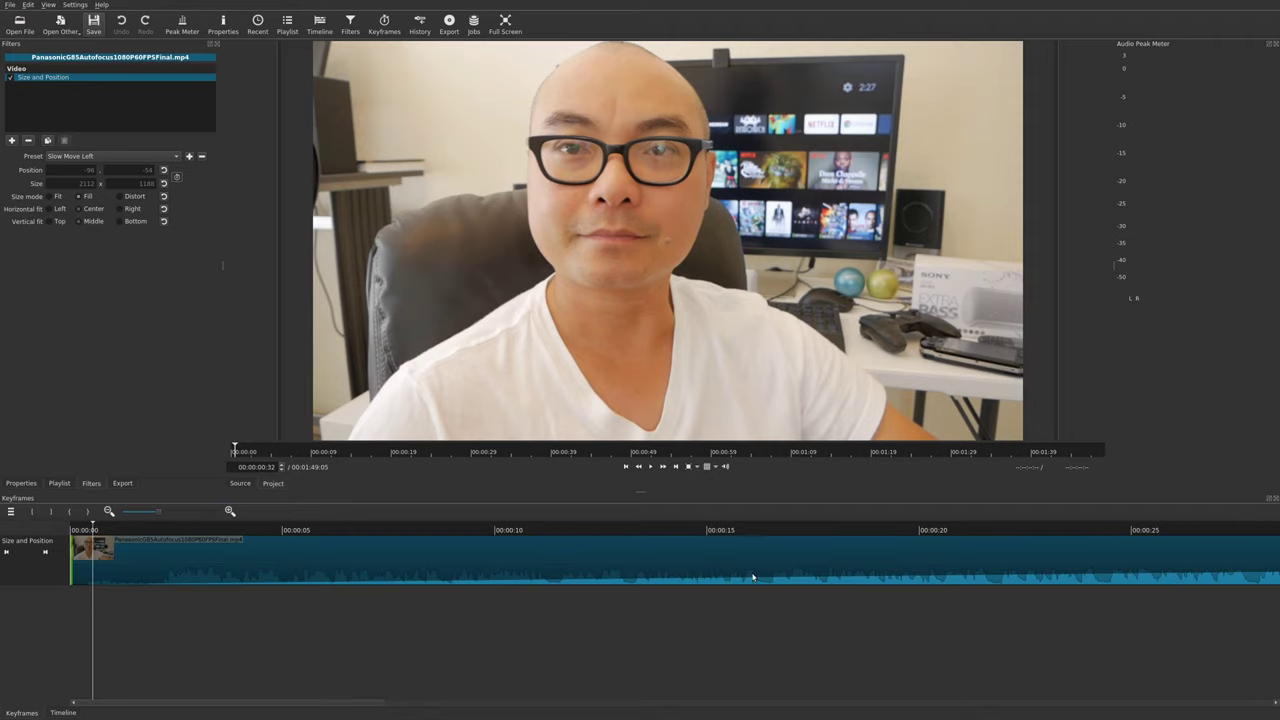
Apply the Slide Out Right preset and rewind to the start of the timeline.
left_click(125, 157)
left_click(124, 147)
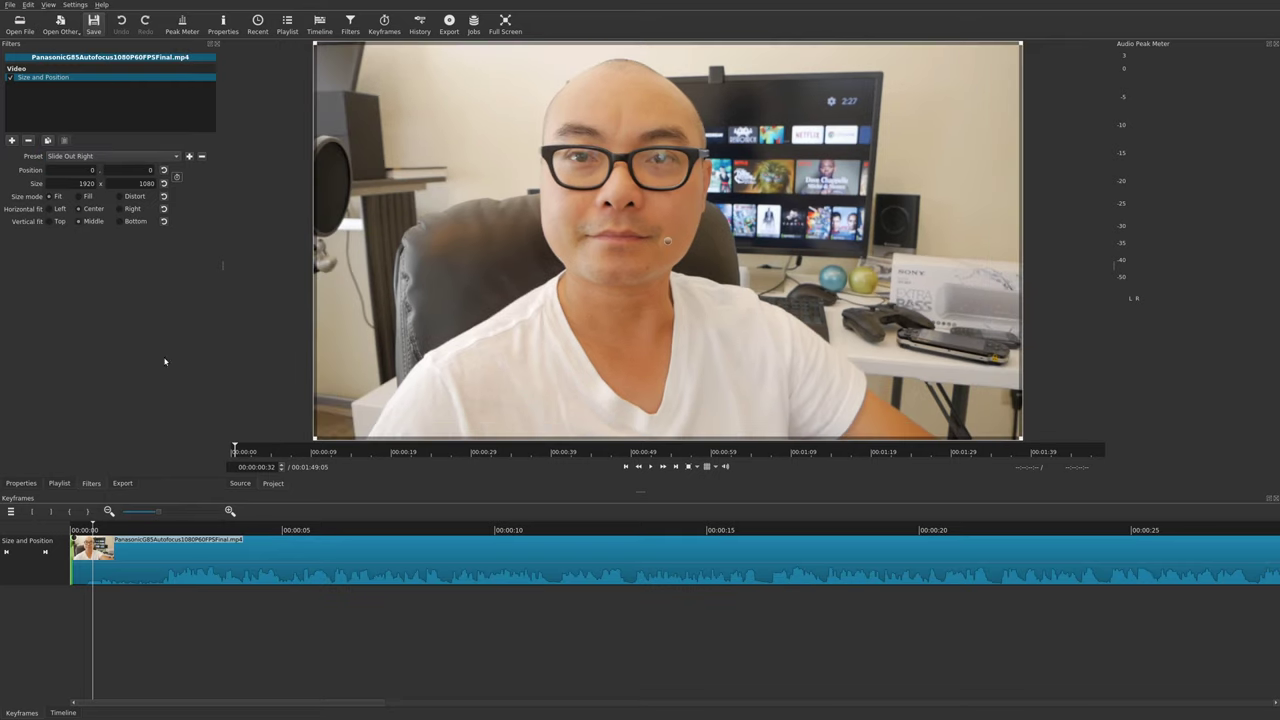
left_click(72, 530)
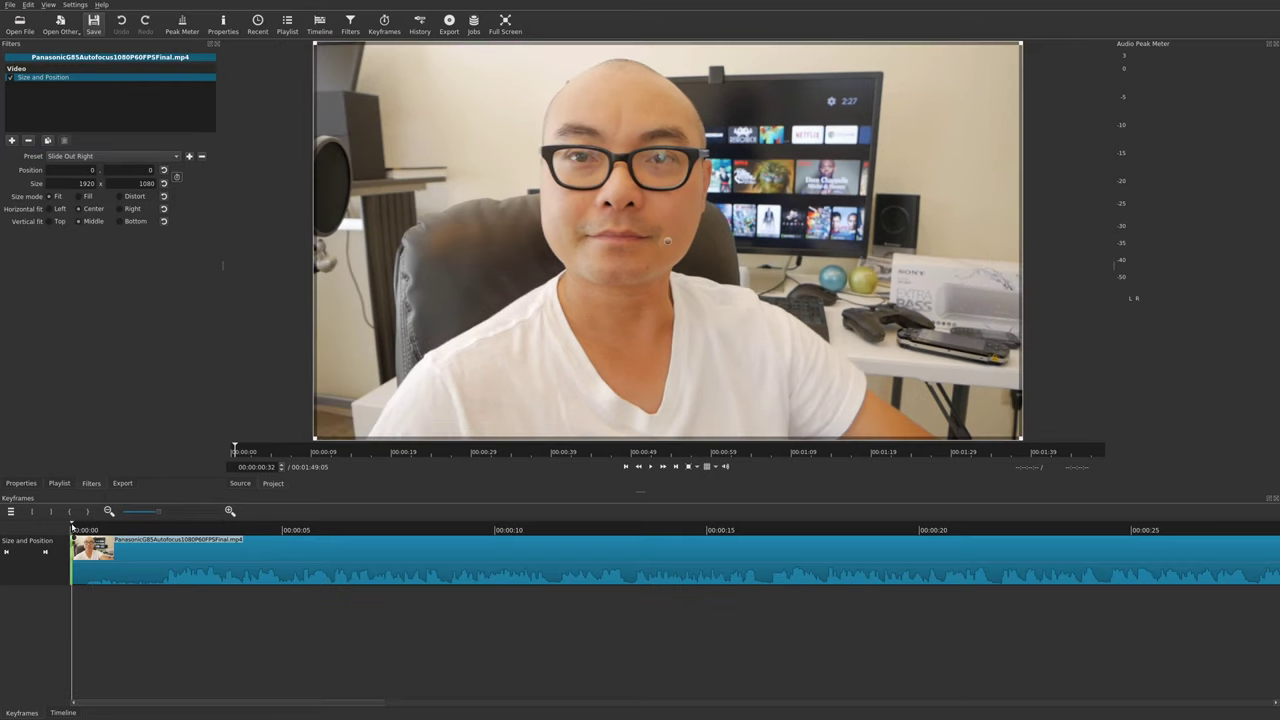